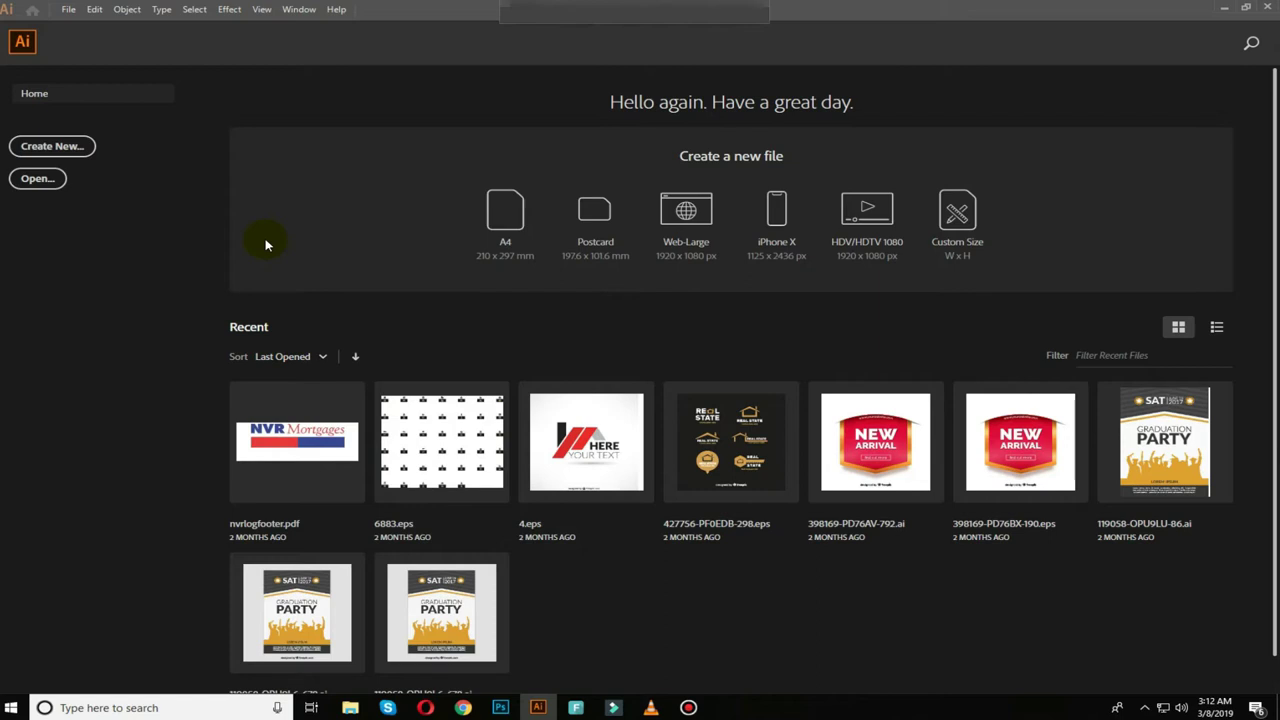
Step: Start a new document and pick the Custom 2000 × 2000 px preset
{"action": "left_click", "coordinate": [73, 150]}
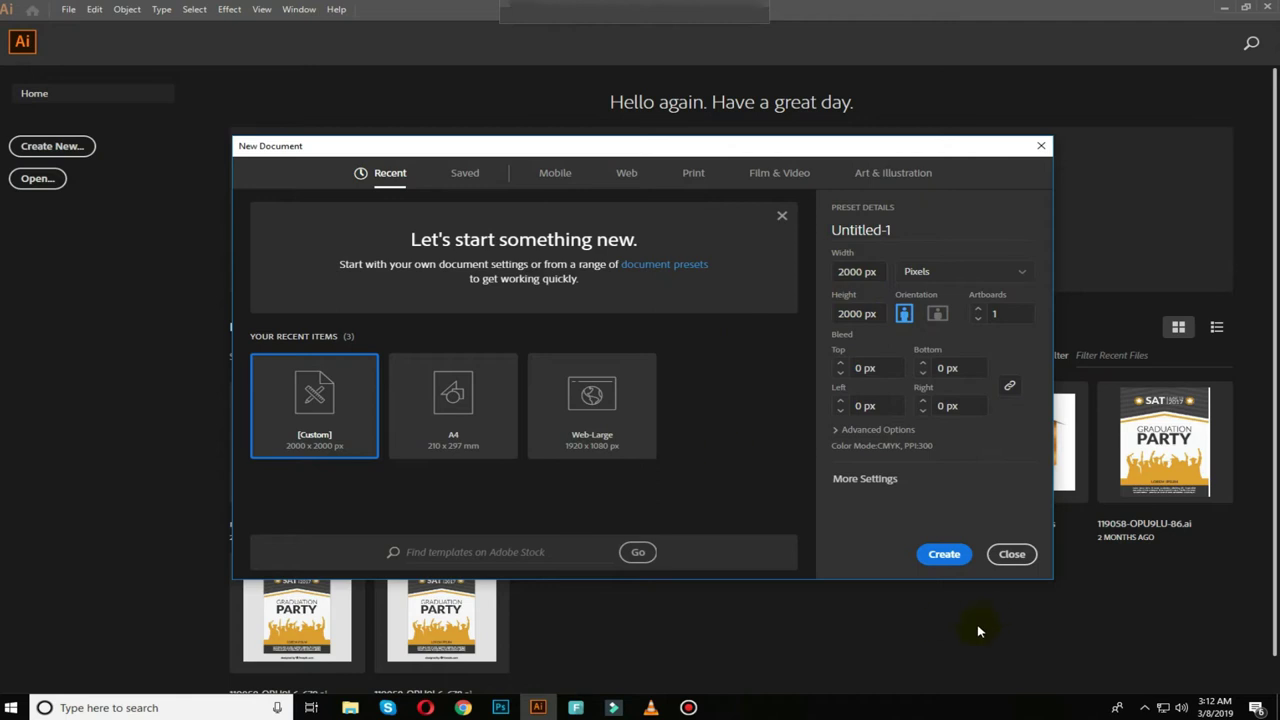
{"action": "left_click", "coordinate": [942, 566]}
Step: Create the 2000 × 2000 px document and zoom out to see the whole artboard
{"action": "left_click", "coordinate": [932, 562]}
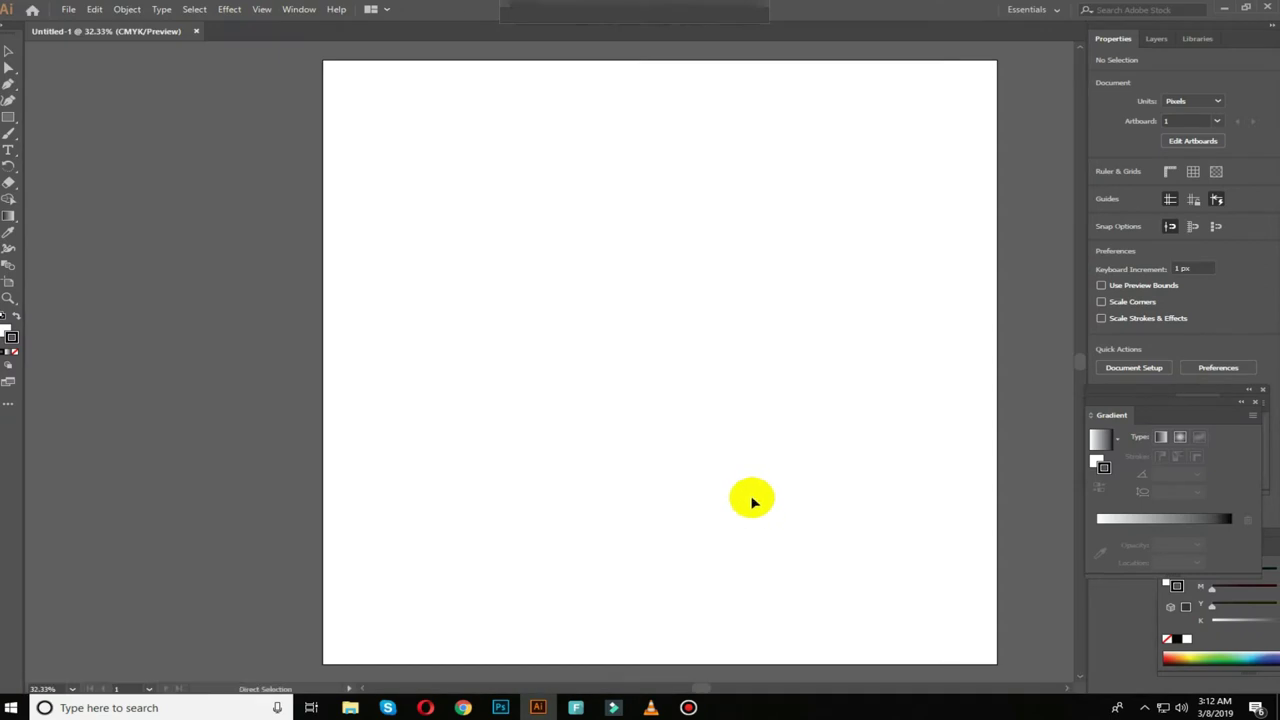
{"action": "key", "text": "ctrl+minus"}
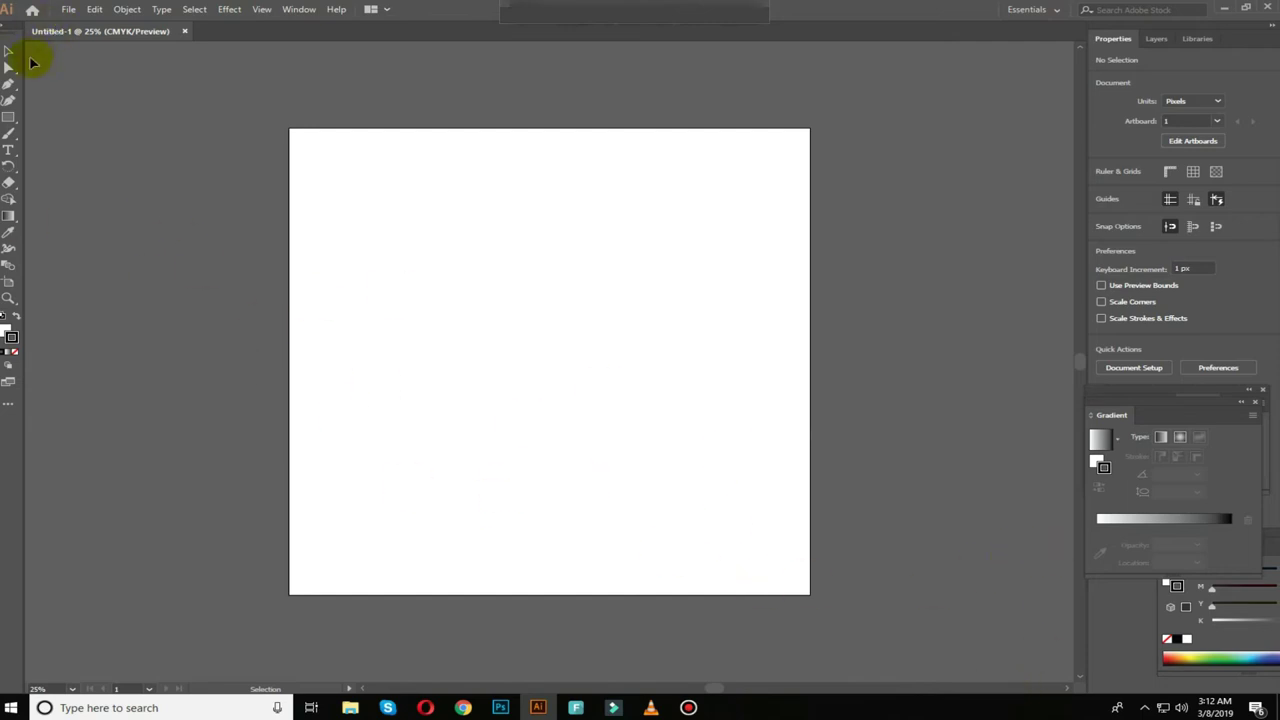
Step: Set the rectangle fill to black #000000 and draw a thin vertical bar near the top-left
{"action": "left_click", "coordinate": [8, 117]}
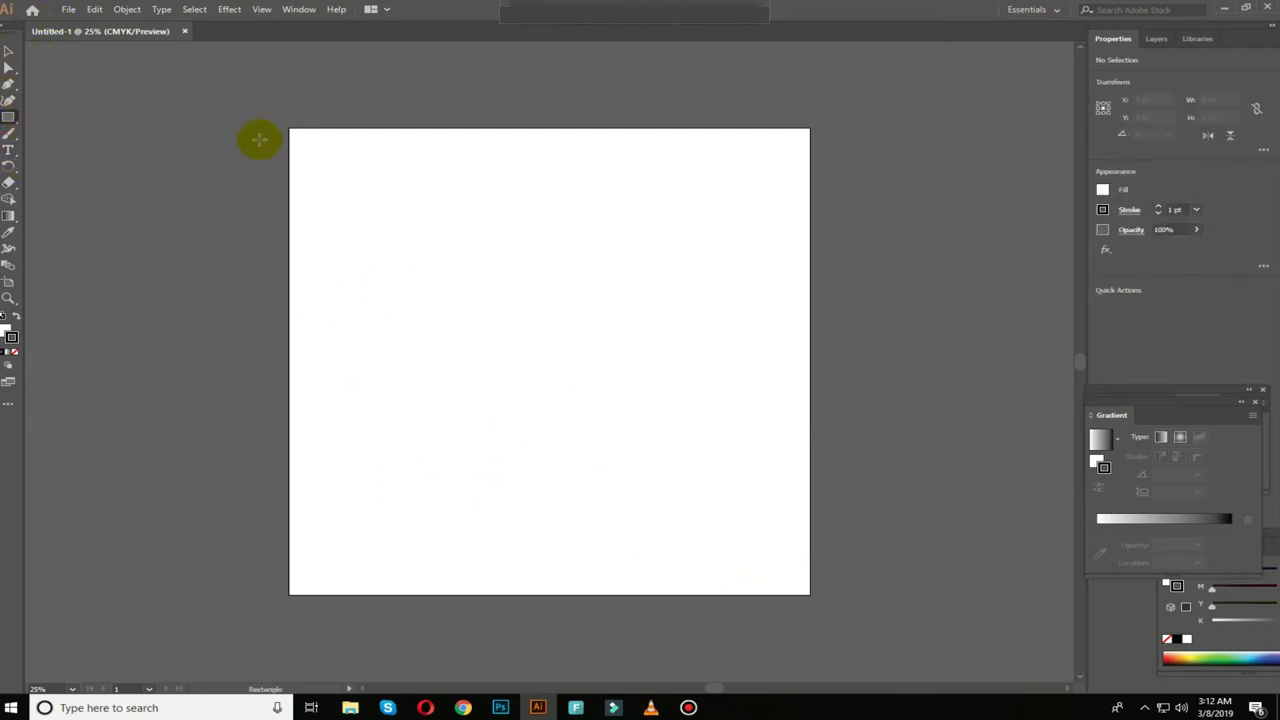
{"action": "double_click", "coordinate": [8, 328]}
{"action": "left_click", "coordinate": [557, 405]}
{"action": "left_click", "coordinate": [625, 436]}
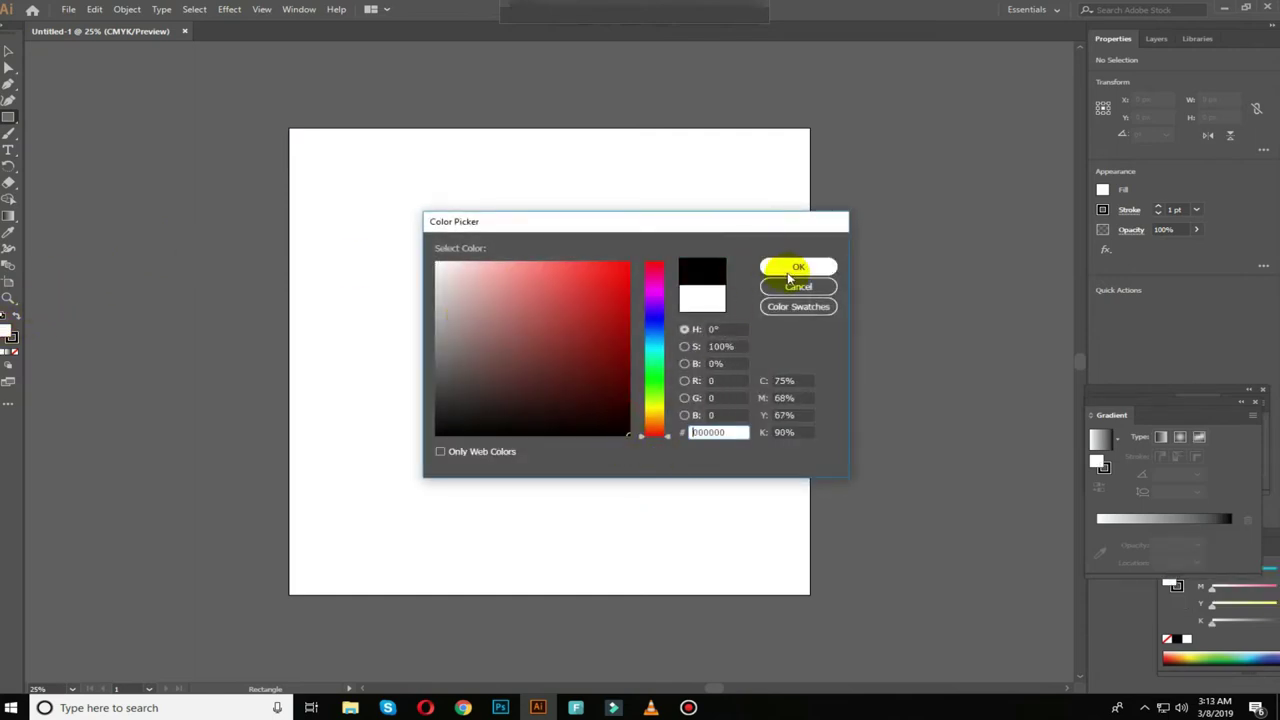
{"action": "left_click", "coordinate": [780, 266]}
{"action": "left_click_drag", "start_coordinate": [325, 164], "coordinate": [326, 252]}
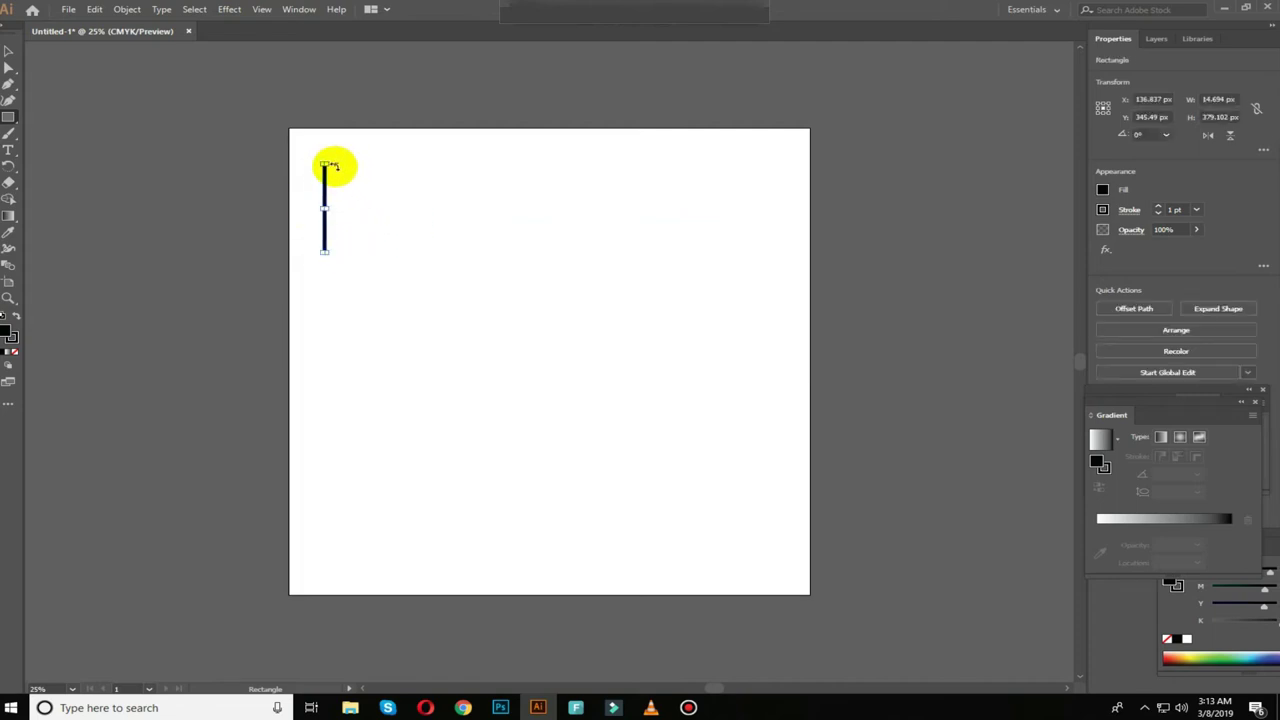
Step: Select the black bar, toggling between the Direct Selection and Selection tools
{"action": "left_click", "coordinate": [8, 50]}
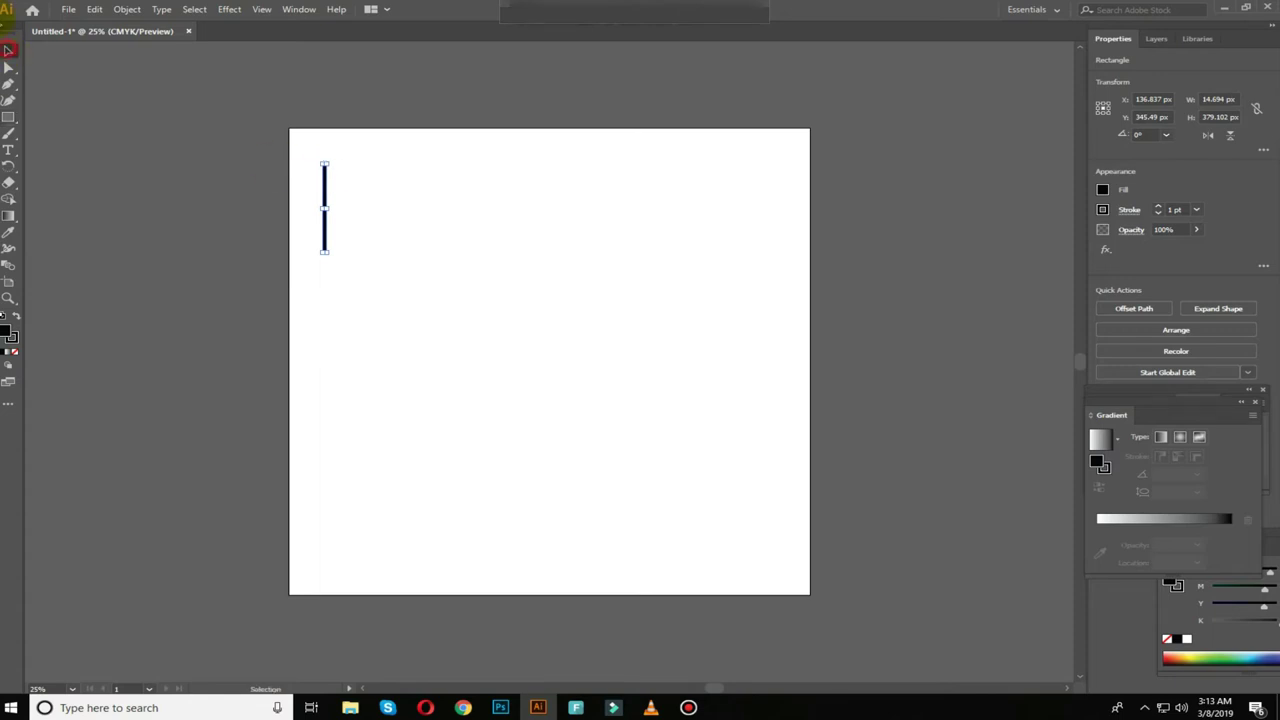
{"action": "left_click", "coordinate": [453, 243]}
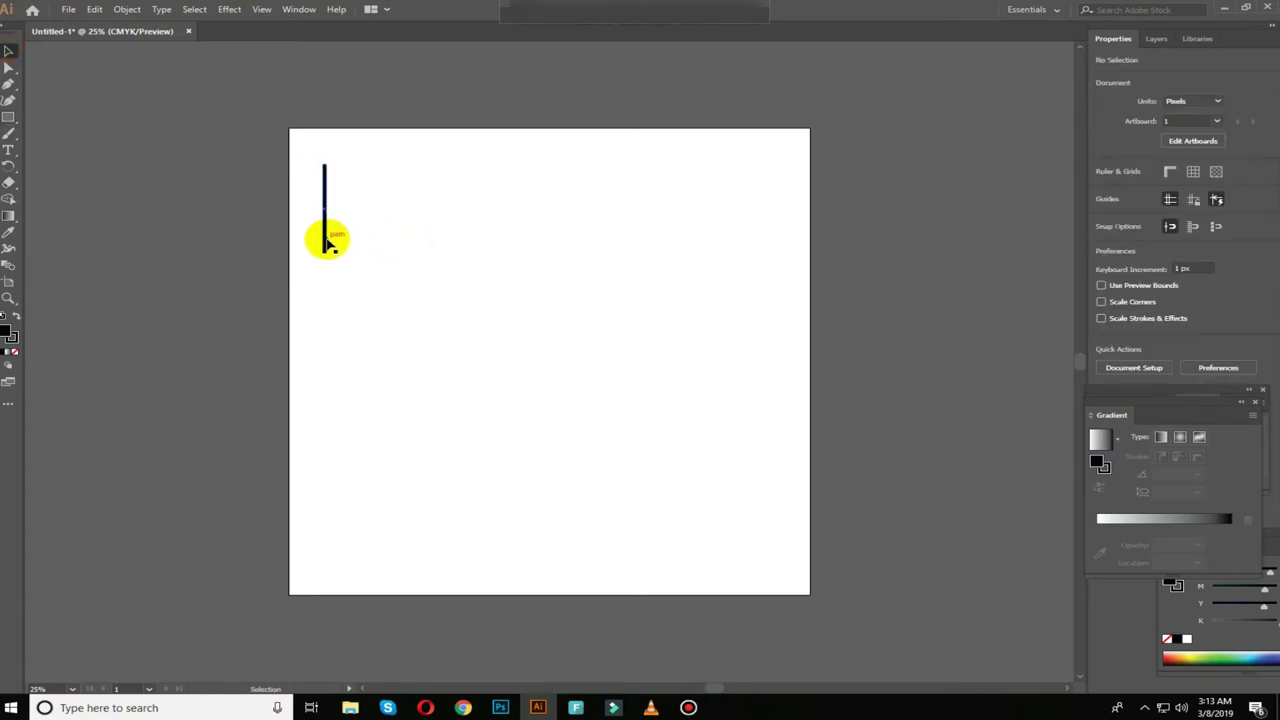
{"action": "left_click", "coordinate": [325, 241]}
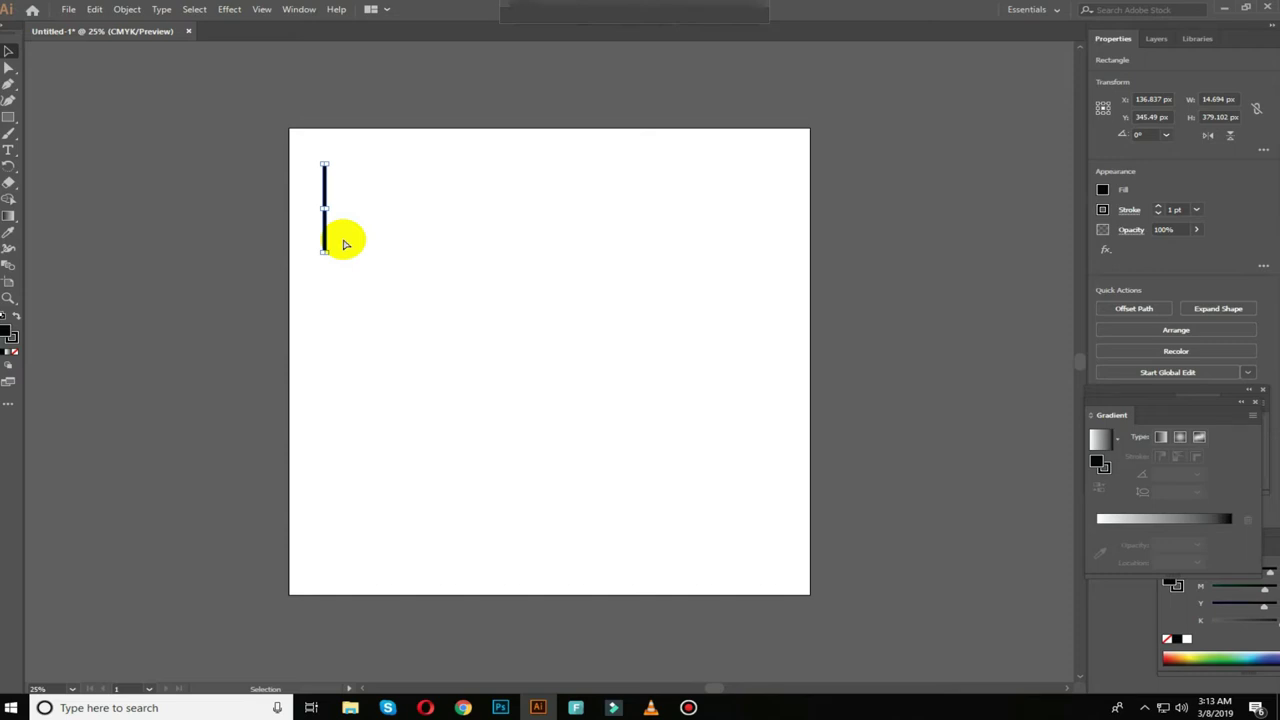
{"action": "key", "text": "a"}
{"action": "key", "text": "v"}
{"action": "key", "text": "a"}
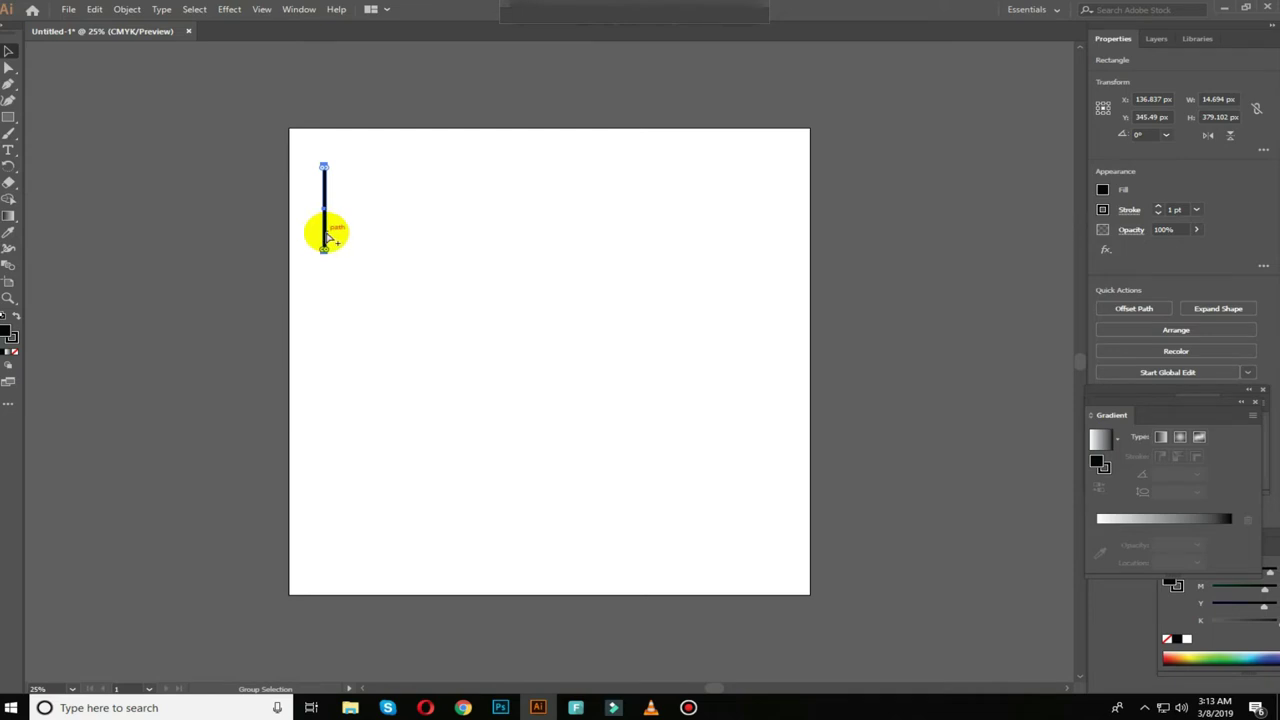
Step: Alt-drag copies of the bar into an evenly spaced row and select all the bars
{"action": "left_click_drag", "start_coordinate": [328, 236], "coordinate": [338, 238]}
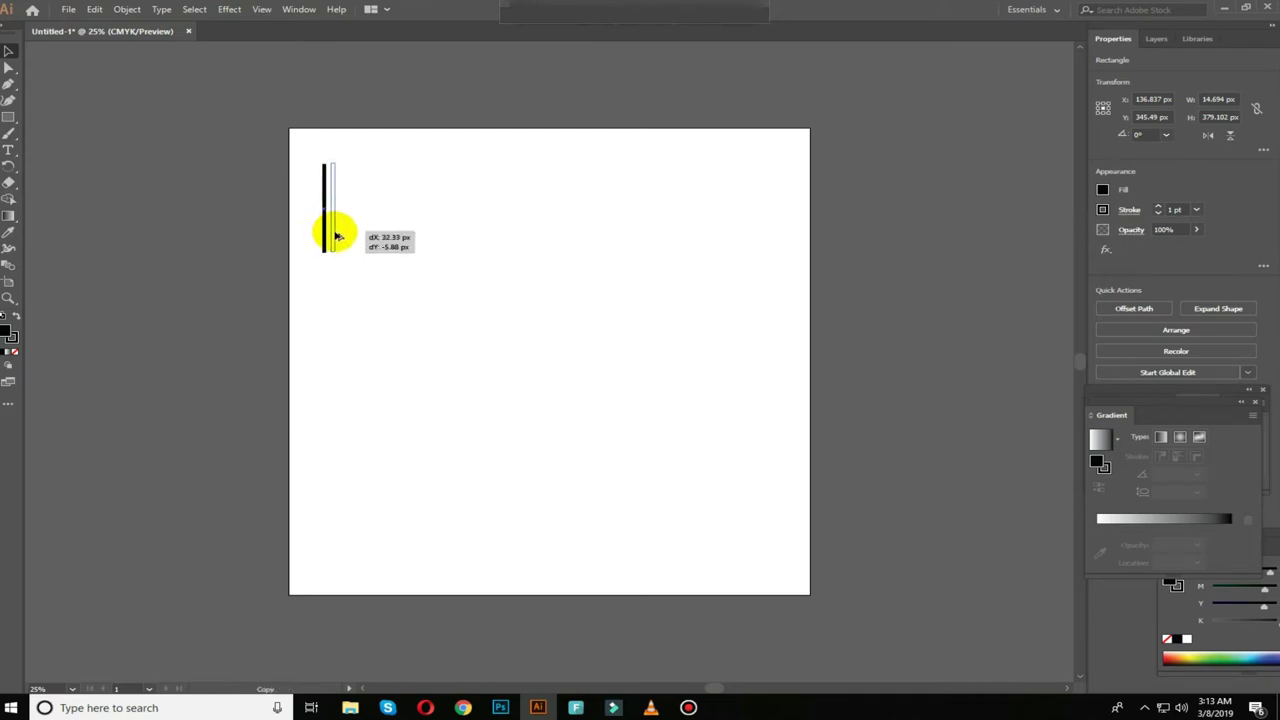
{"action": "left_click_drag", "start_coordinate": [338, 238], "coordinate": [381, 235]}
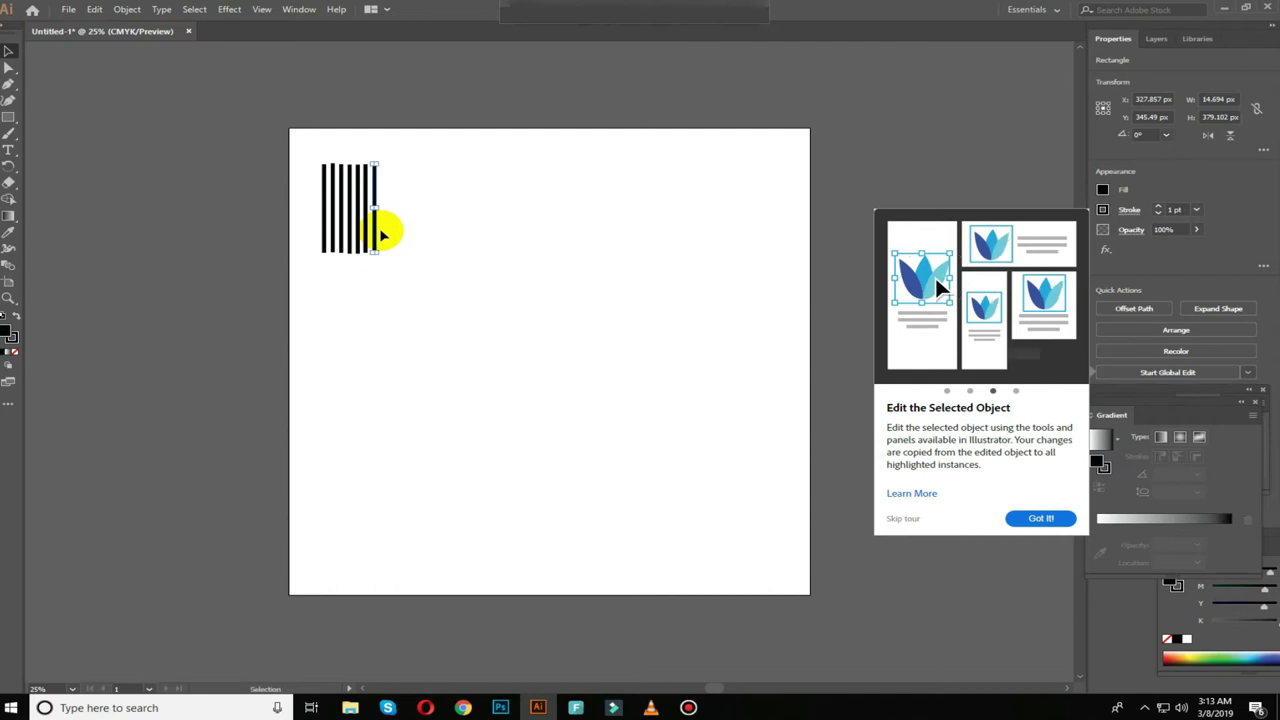
{"action": "left_click_drag", "start_coordinate": [381, 235], "coordinate": [398, 237]}
{"action": "left_click", "coordinate": [356, 273]}
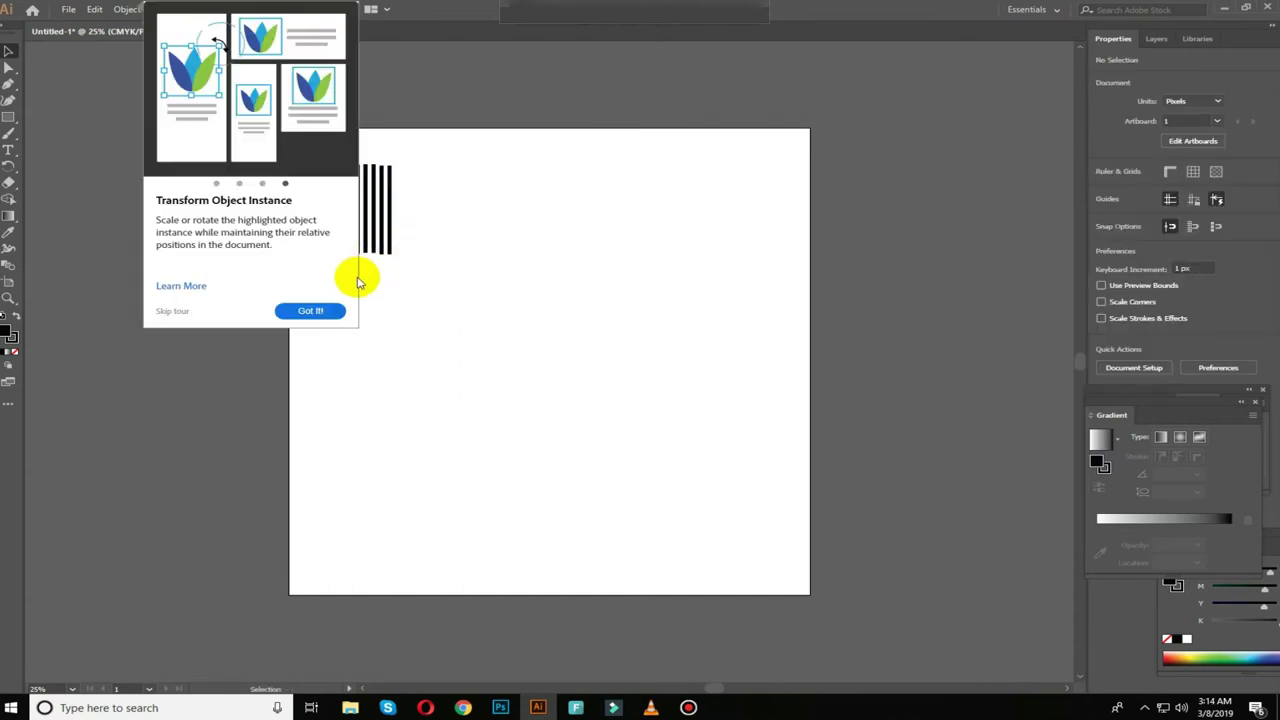
{"action": "left_click", "coordinate": [176, 312]}
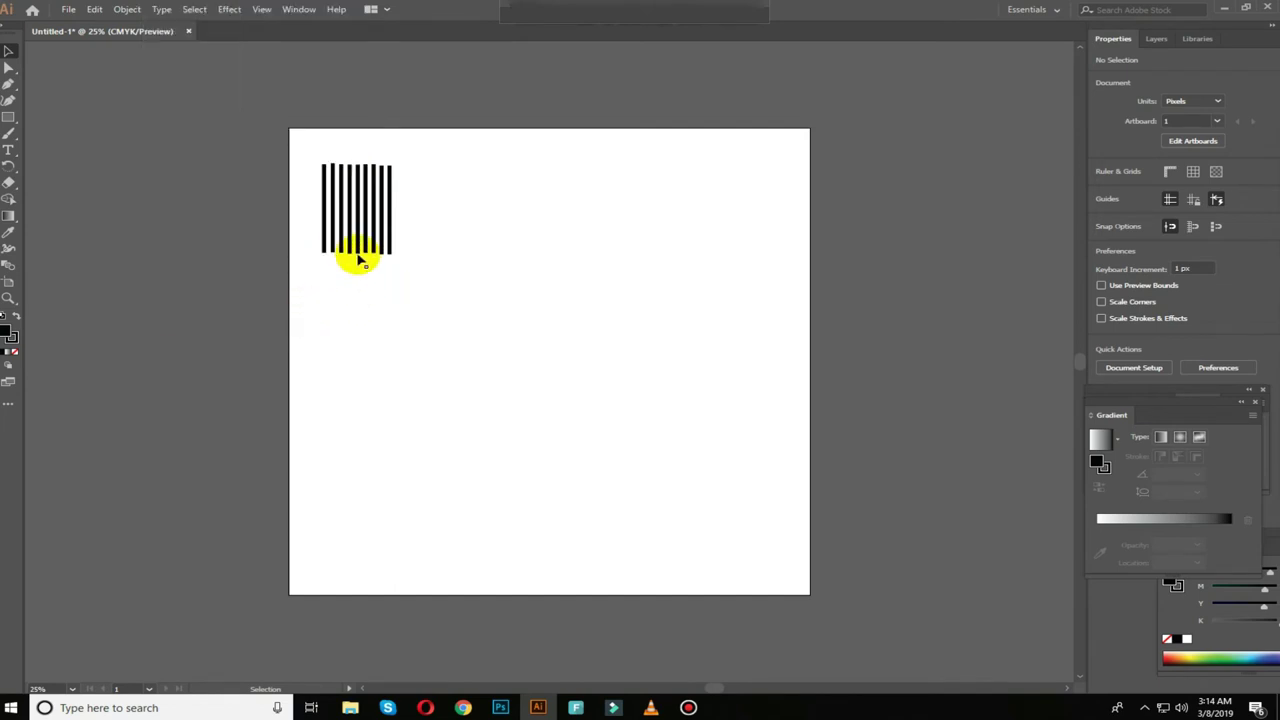
{"action": "mouse_move", "coordinate": [324, 274]}
{"action": "left_mouse_down"}
{"action": "mouse_move", "coordinate": [313, 226]}
{"action": "mouse_move", "coordinate": [435, 210]}
{"action": "left_mouse_up"}
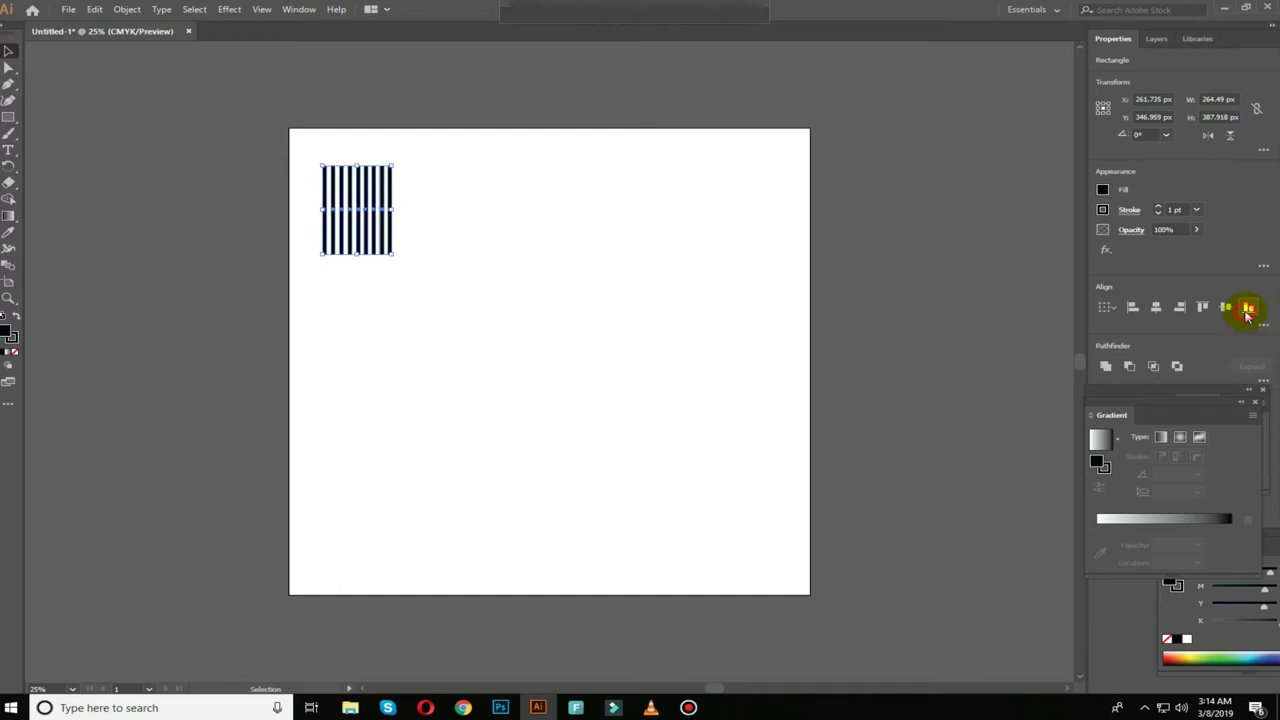
Step: Duplicate the set of bars to the right twice to lengthen the stripe row
{"action": "left_click", "coordinate": [590, 392]}
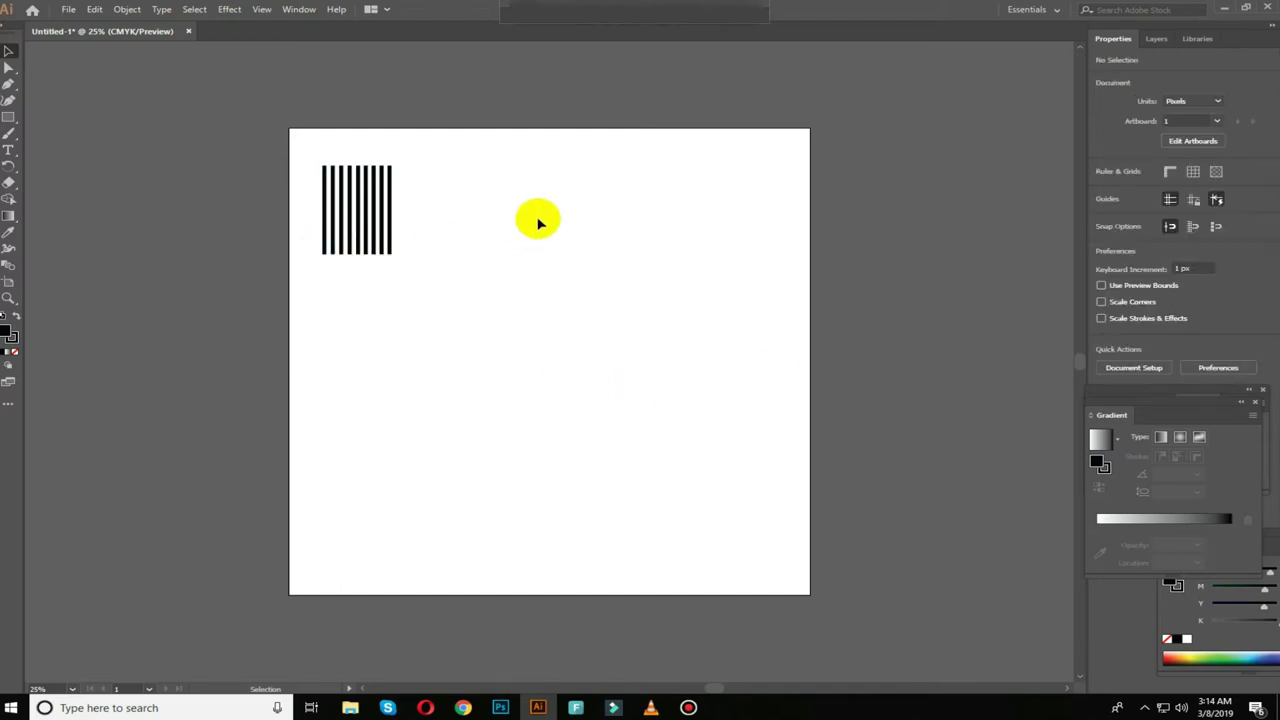
{"action": "left_click_drag", "start_coordinate": [315, 288], "coordinate": [410, 205]}
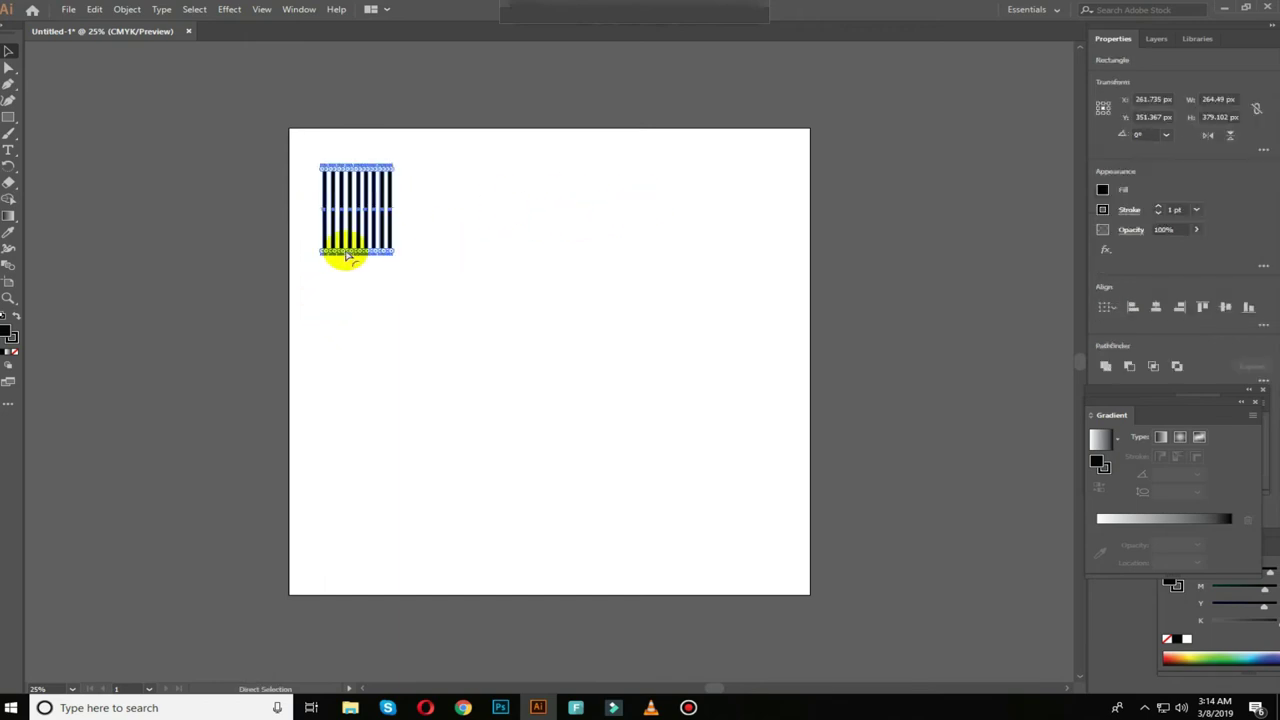
{"action": "left_click_drag", "start_coordinate": [349, 243], "coordinate": [506, 246]}
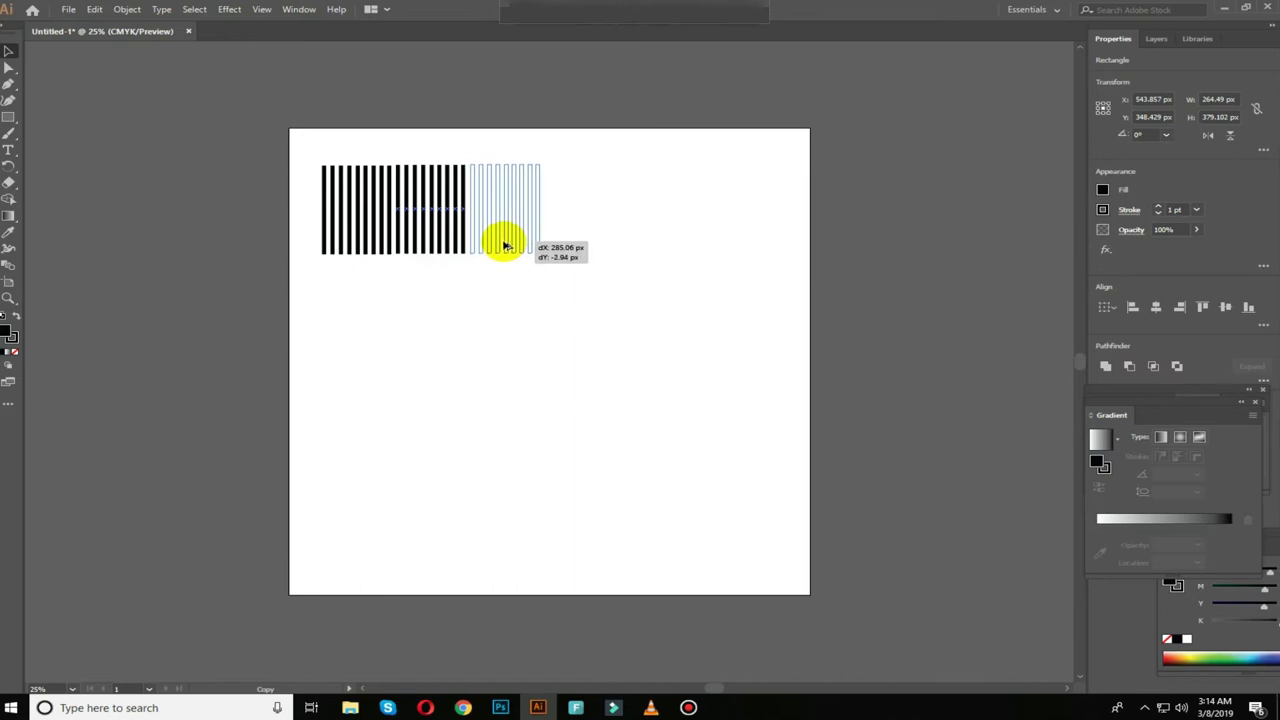
{"action": "left_click_drag", "start_coordinate": [506, 246], "coordinate": [652, 236]}
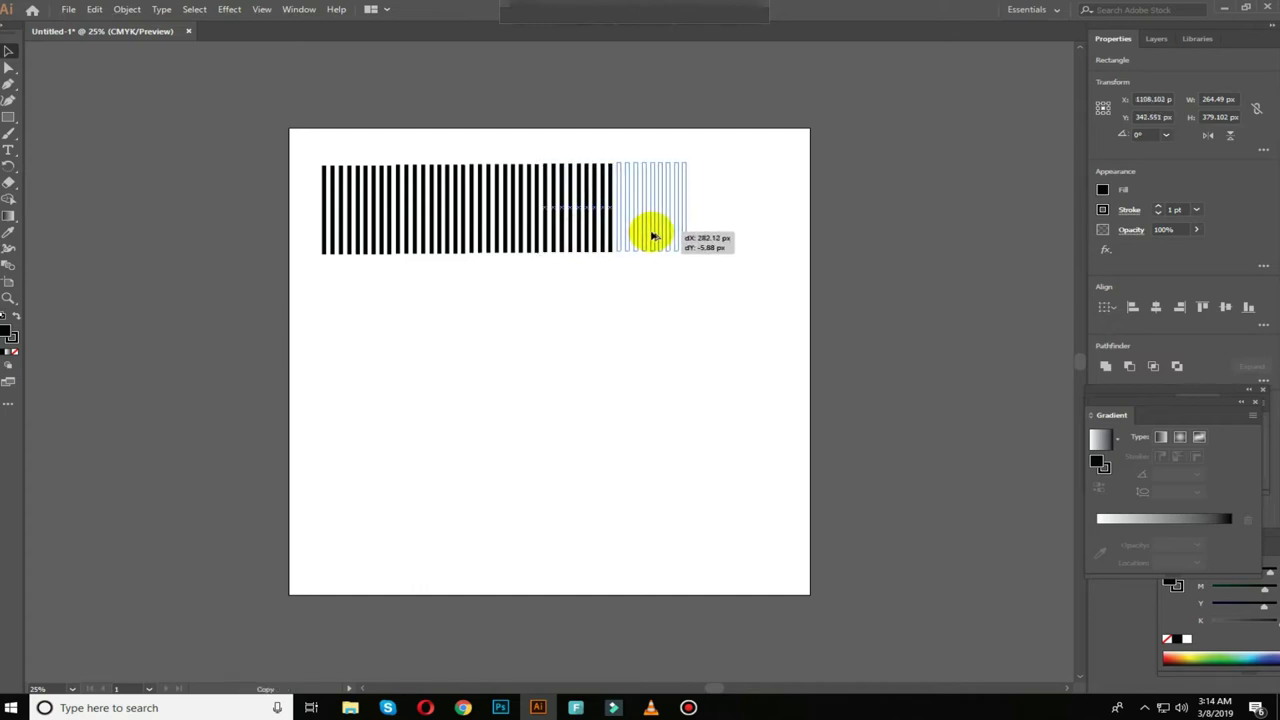
{"action": "left_click_drag", "start_coordinate": [652, 236], "coordinate": [651, 237]}
Step: Bottom-align all the bars and shift the band right to about X 967 px
{"action": "left_click", "coordinate": [363, 345]}
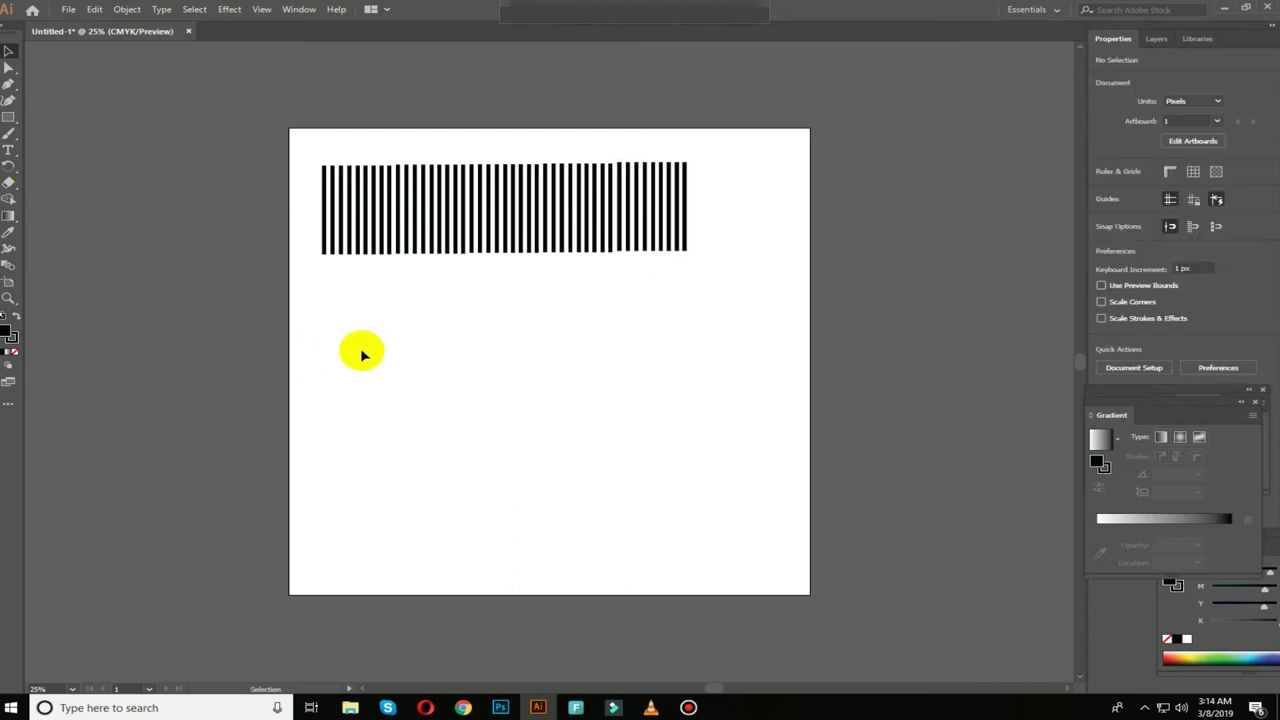
{"action": "left_click_drag", "start_coordinate": [311, 272], "coordinate": [694, 237]}
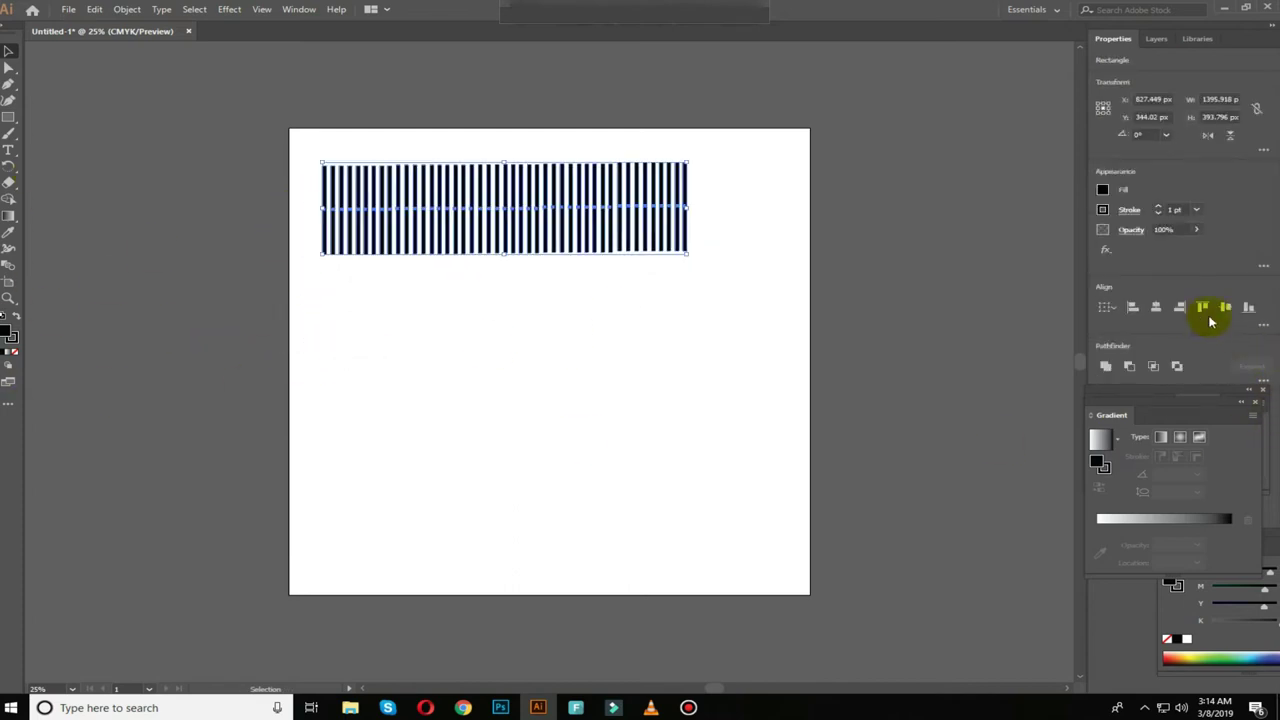
{"action": "left_click", "coordinate": [1248, 307]}
{"action": "left_click_drag", "start_coordinate": [531, 201], "coordinate": [568, 201]}
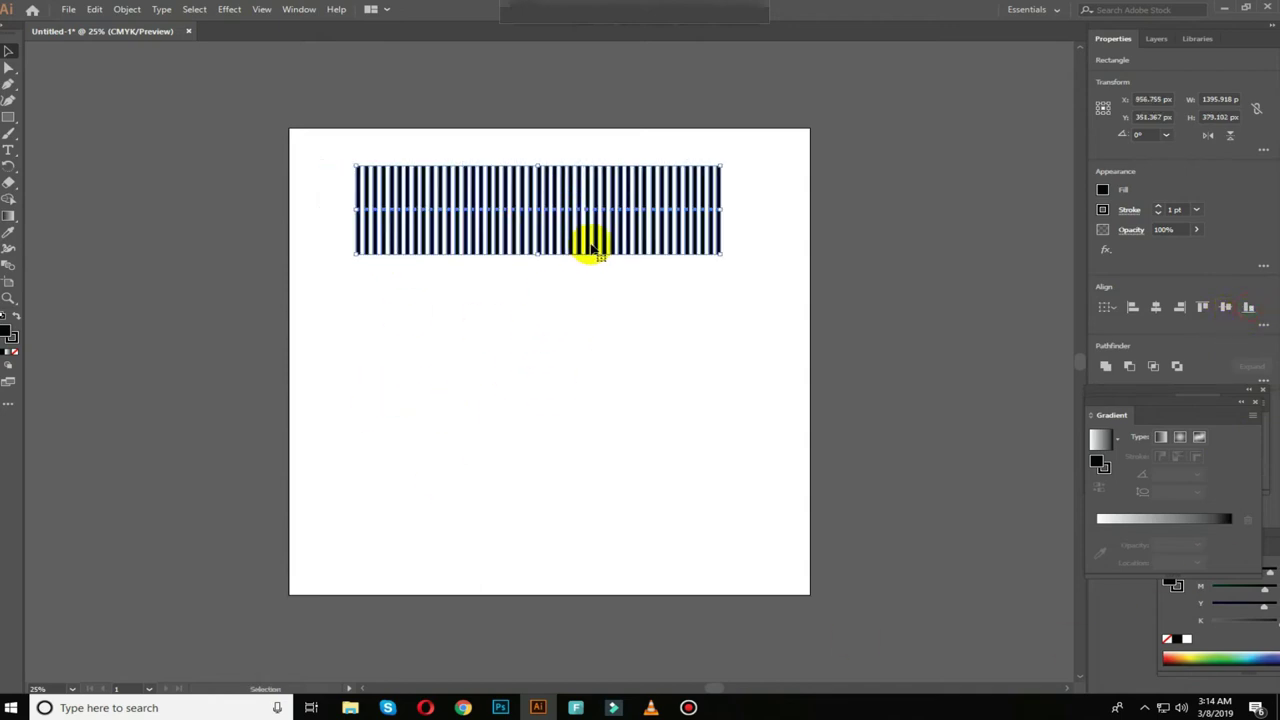
{"action": "key", "text": "a"}
{"action": "key", "text": "ctrl+minus"}
{"action": "key", "text": "v"}
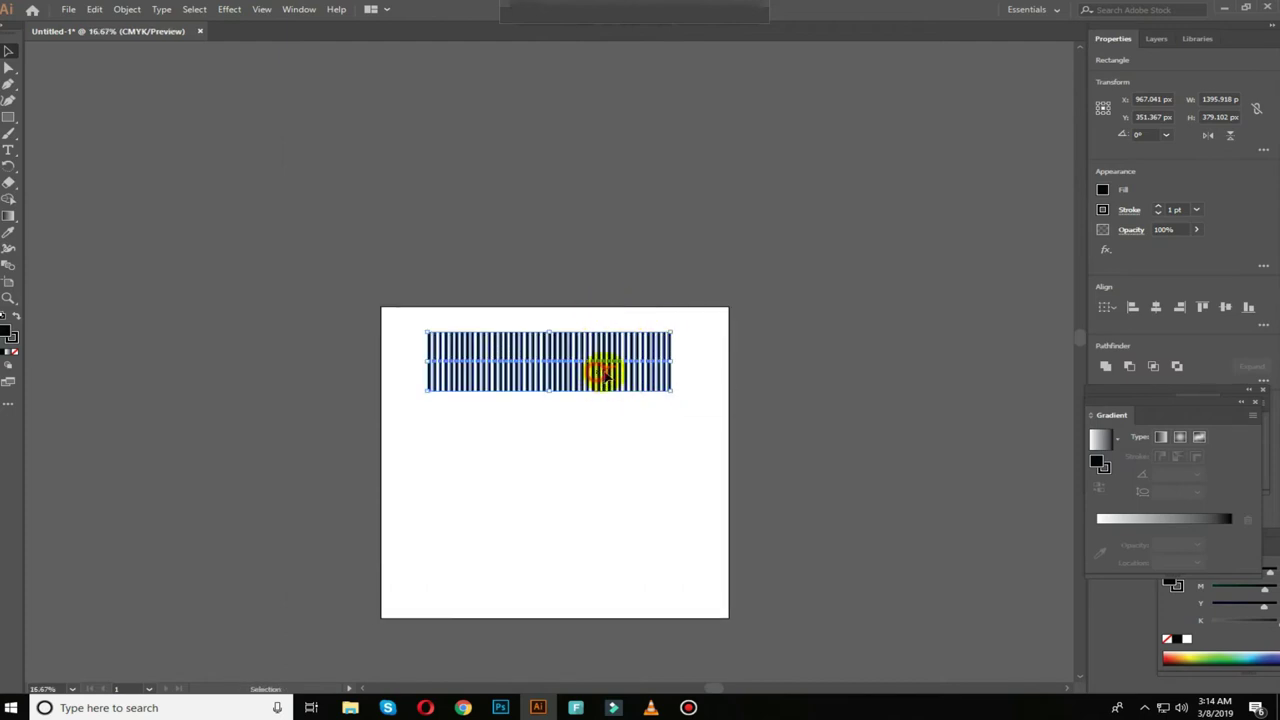
{"action": "left_click_drag", "start_coordinate": [603, 377], "coordinate": [610, 377]}
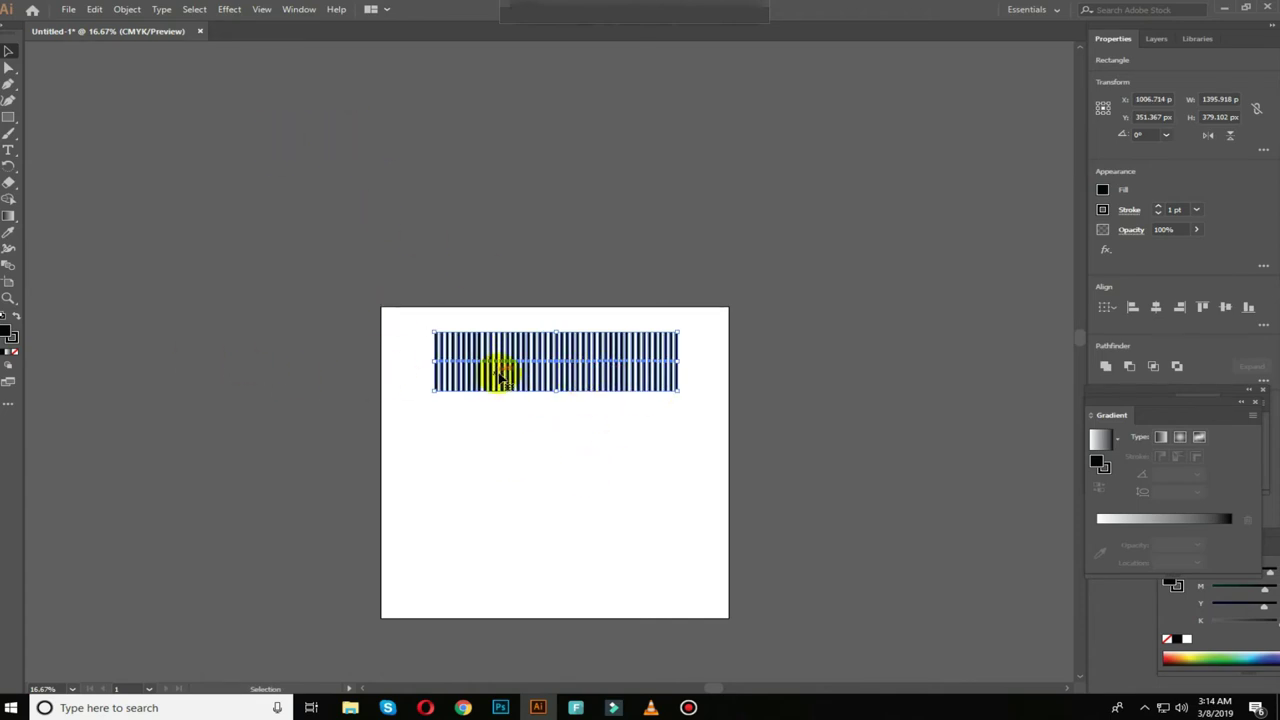
Step: Show the Symbols panel and drag the striped band into it as 'New Symbol'
{"action": "left_click", "coordinate": [291, 14]}
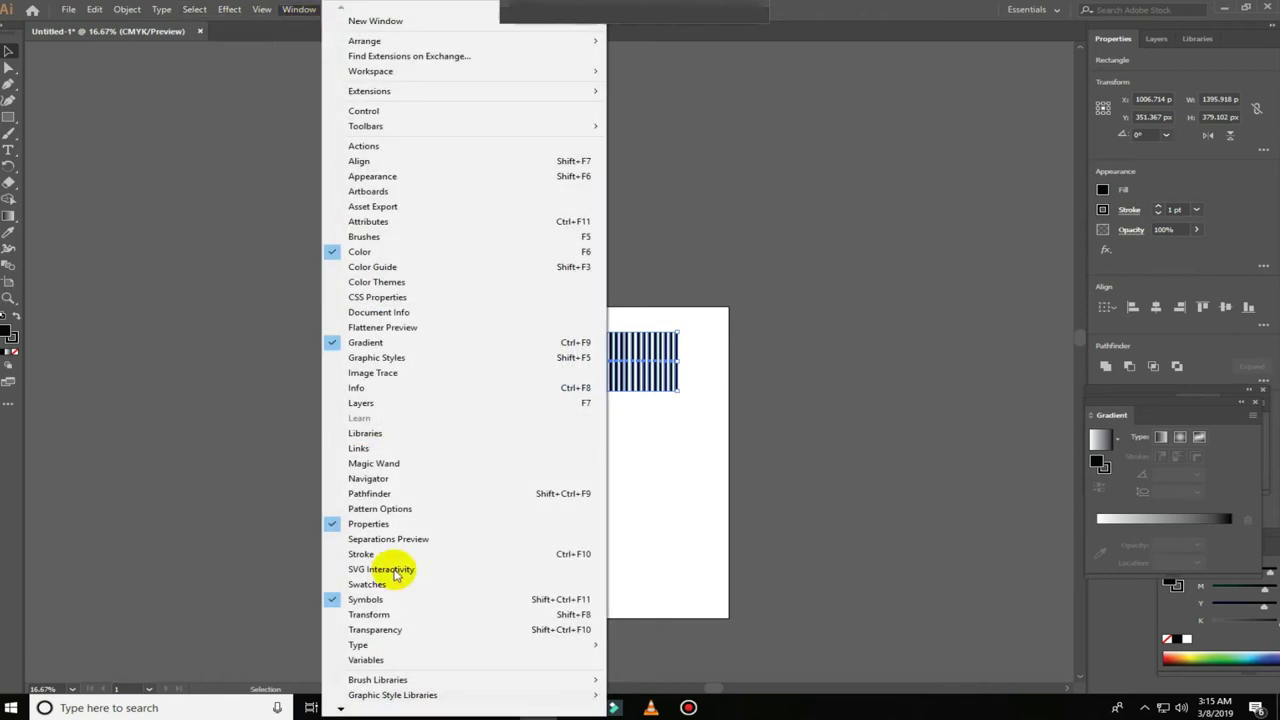
{"action": "left_click", "coordinate": [397, 598]}
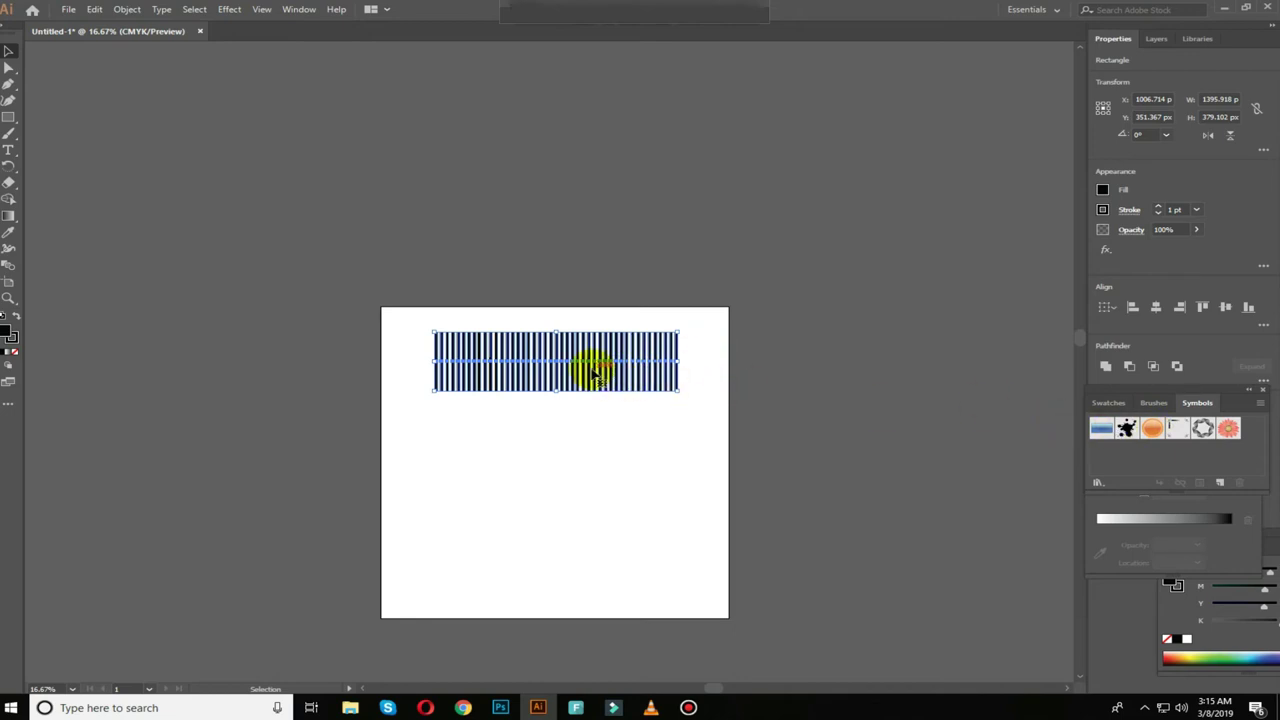
{"action": "left_click", "coordinate": [560, 368]}
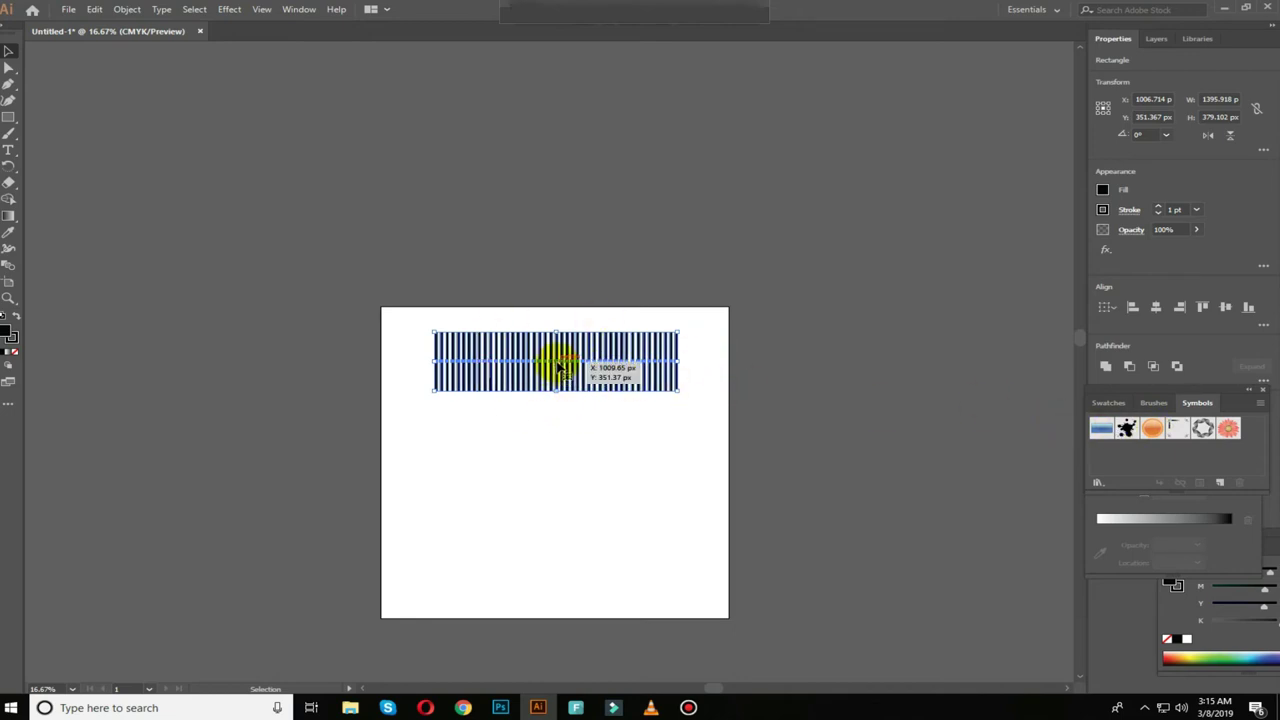
{"action": "left_click_drag", "start_coordinate": [560, 368], "coordinate": [1197, 460]}
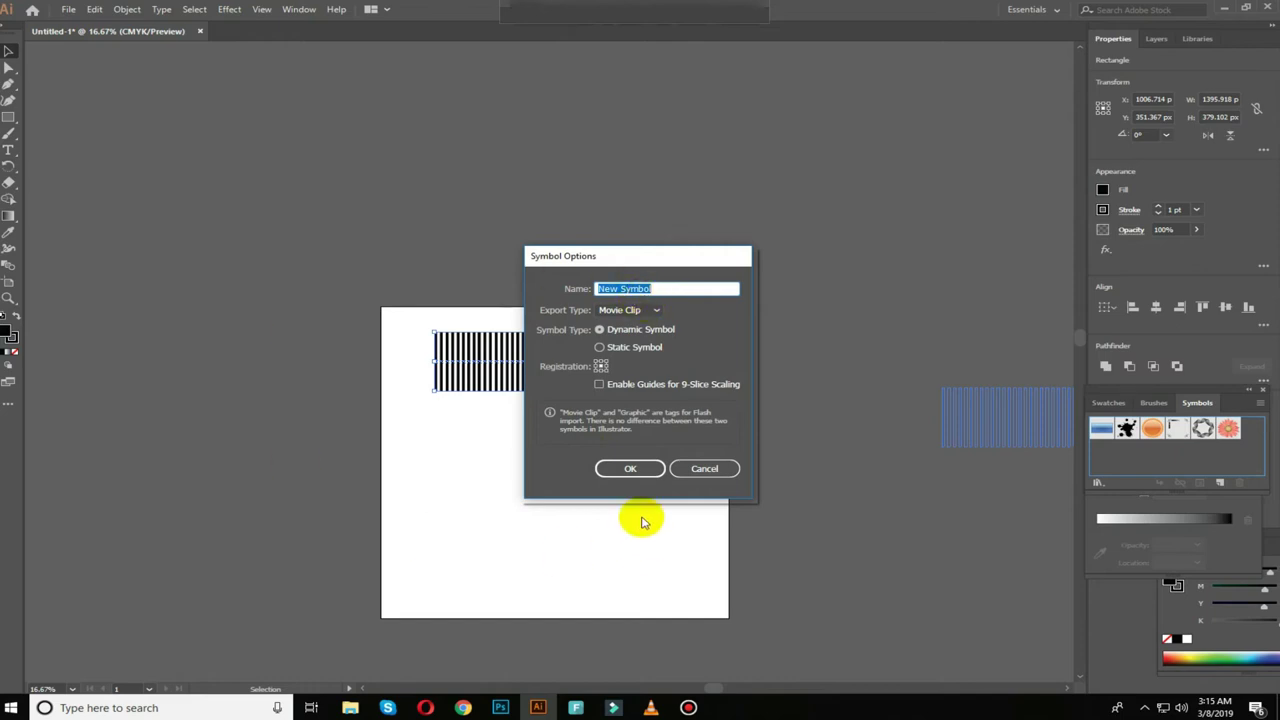
{"action": "left_click", "coordinate": [630, 470]}
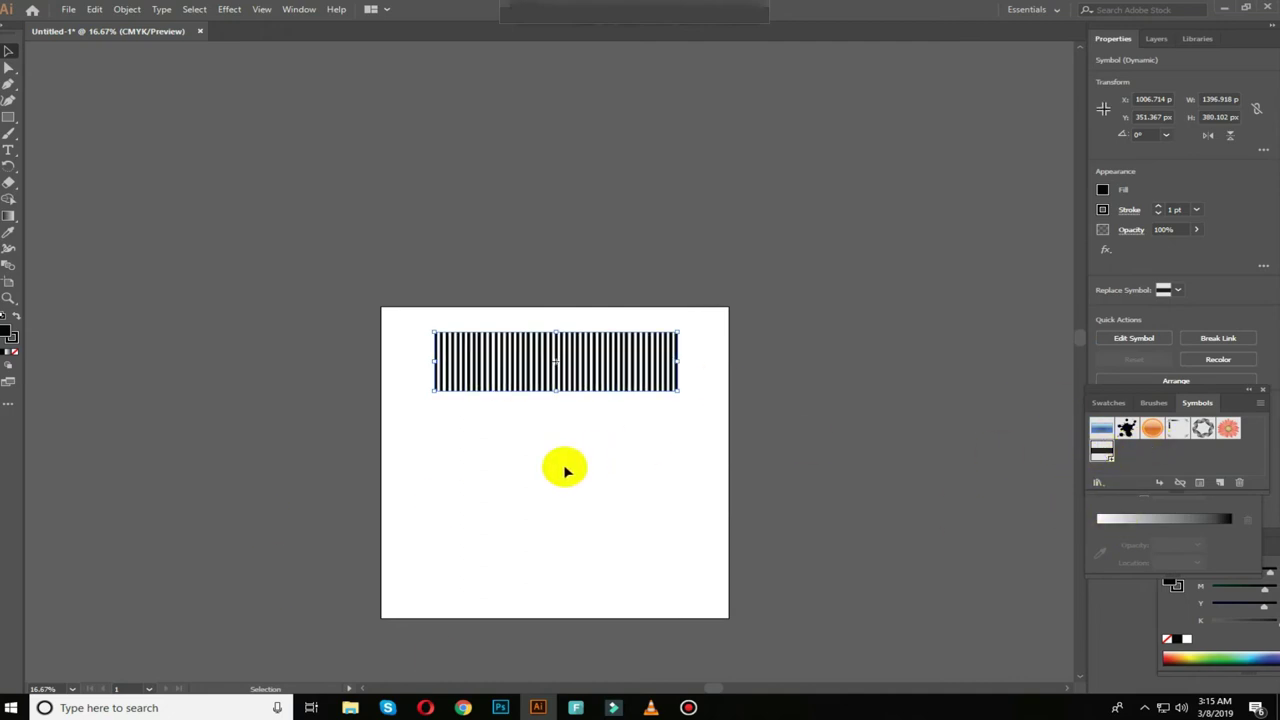
Step: Move the bar pattern up off the artboard and draw a circle with the Ellipse tool
{"action": "left_click_drag", "start_coordinate": [596, 372], "coordinate": [602, 268]}
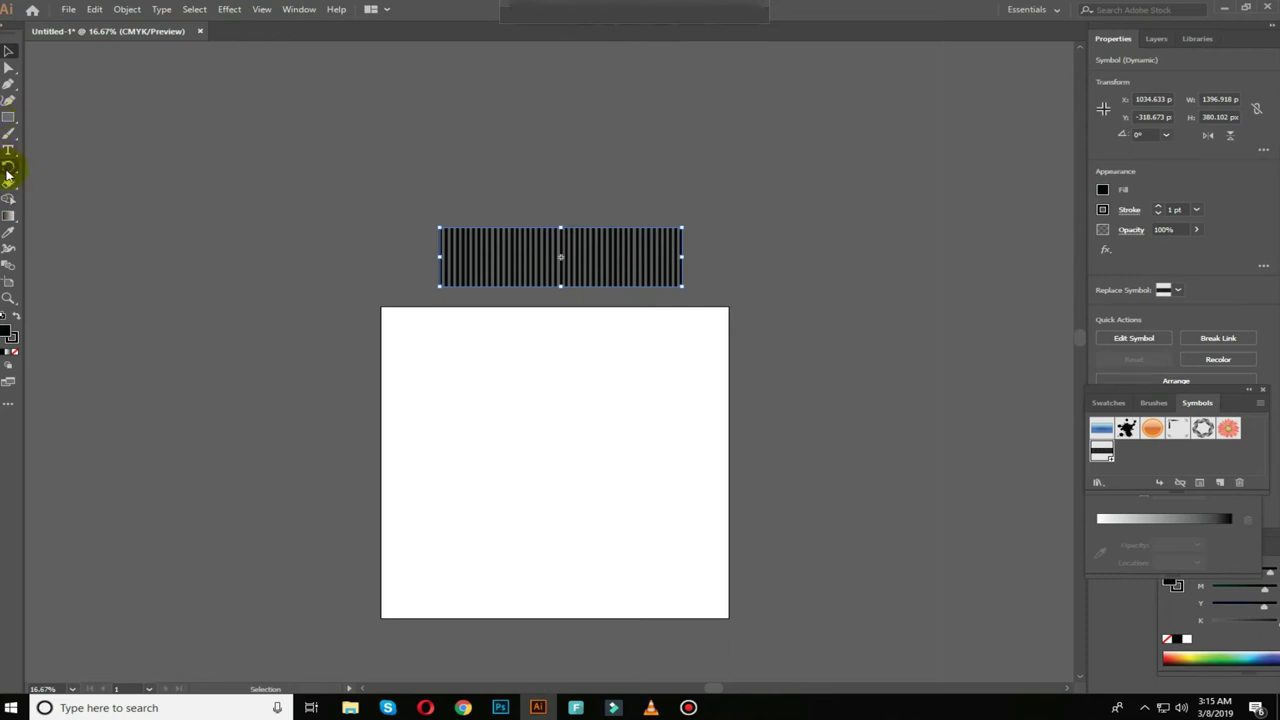
{"action": "left_click", "coordinate": [15, 117]}
{"action": "left_click", "coordinate": [46, 146]}
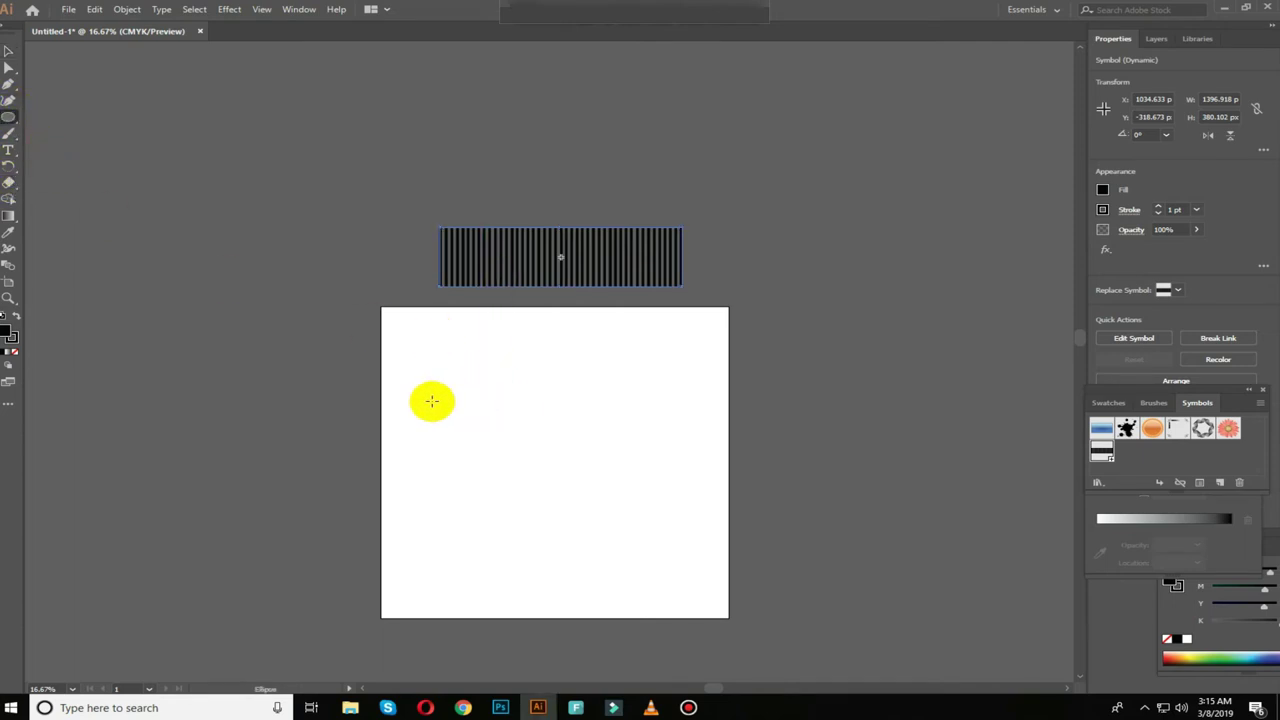
{"action": "left_click_drag", "start_coordinate": [447, 403], "coordinate": [515, 461]}
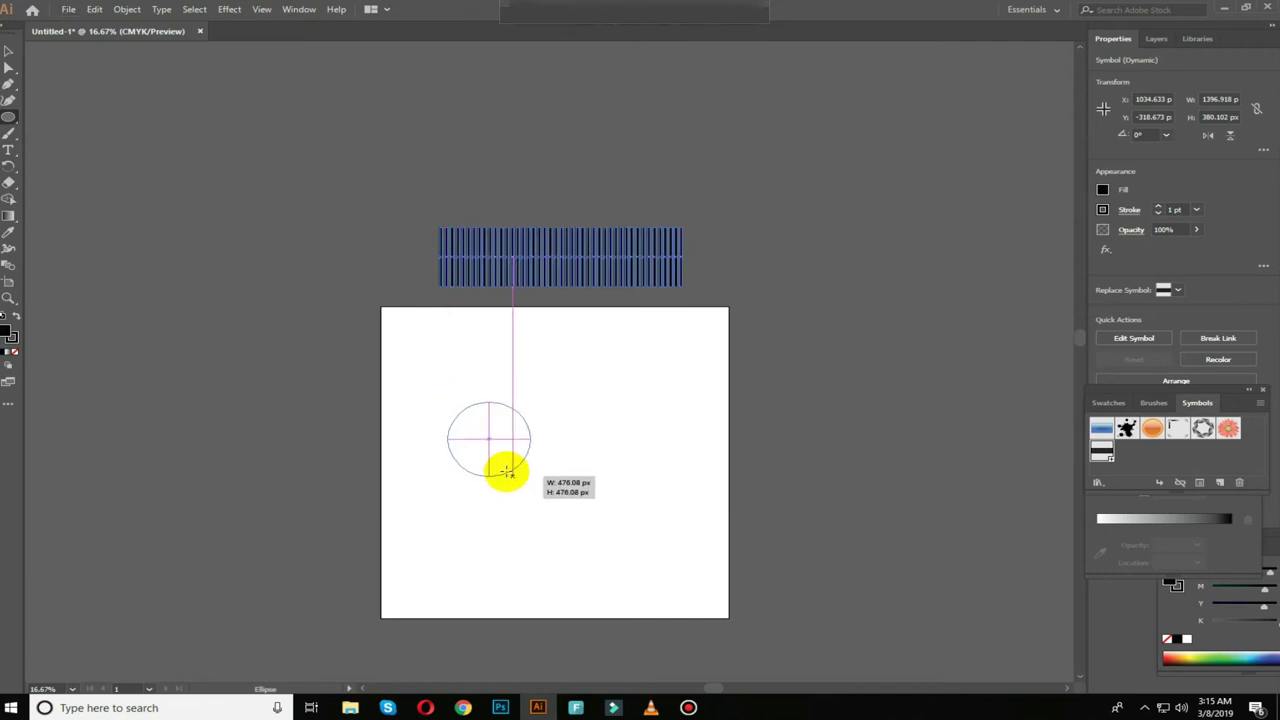
Step: Give the circle a red FF0049 fill and red stroke, and move it toward the centre
{"action": "left_click", "coordinate": [8, 50]}
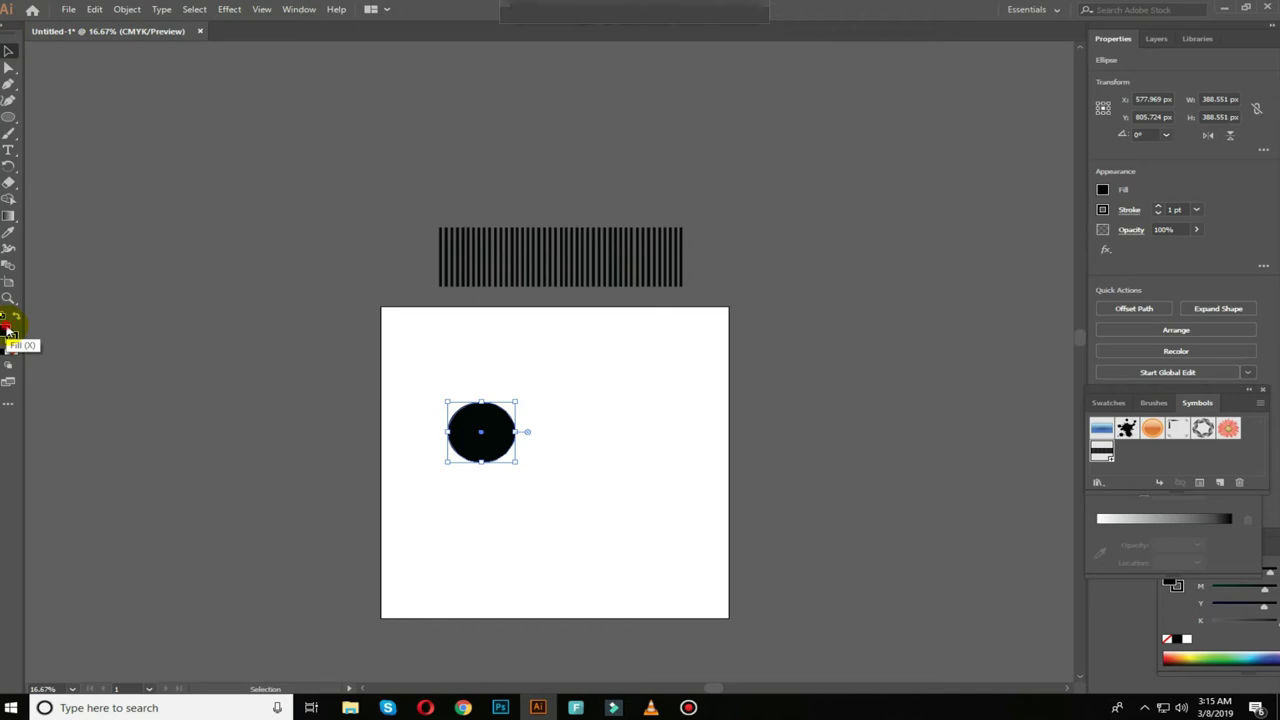
{"action": "double_click", "coordinate": [8, 330]}
{"action": "left_click", "coordinate": [655, 256]}
{"action": "left_click", "coordinate": [790, 266]}
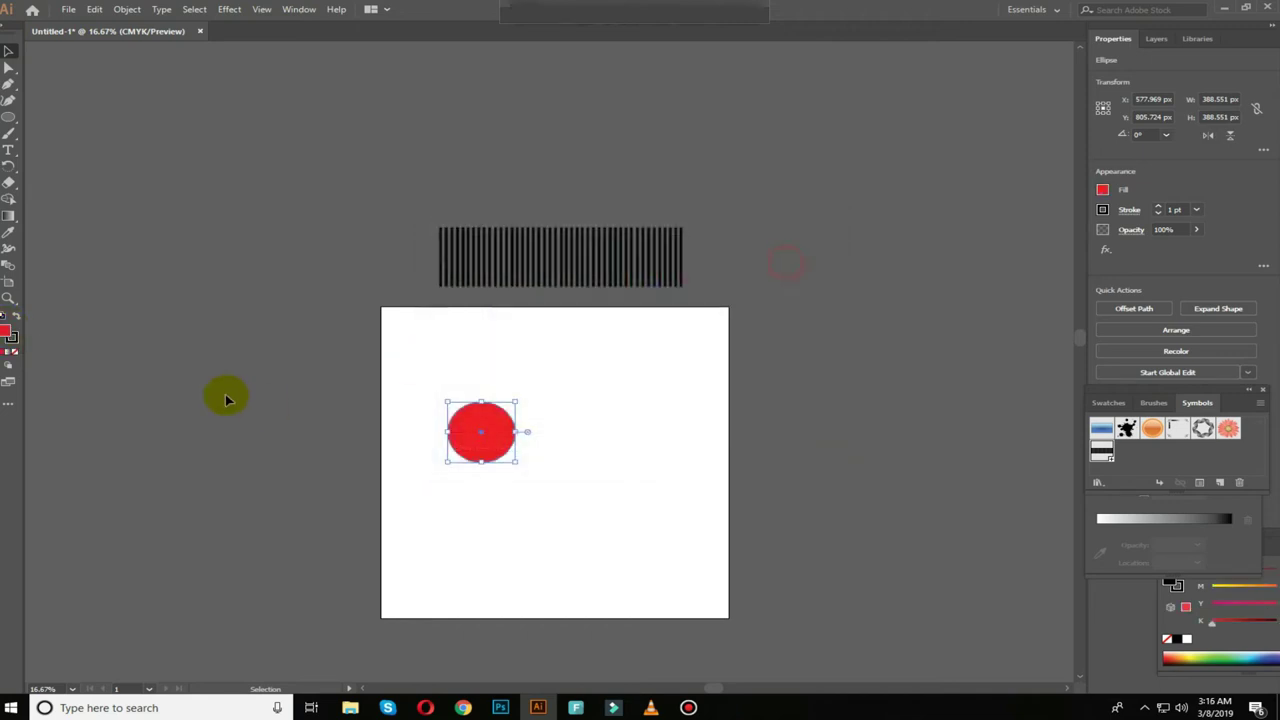
{"action": "double_click", "coordinate": [13, 340]}
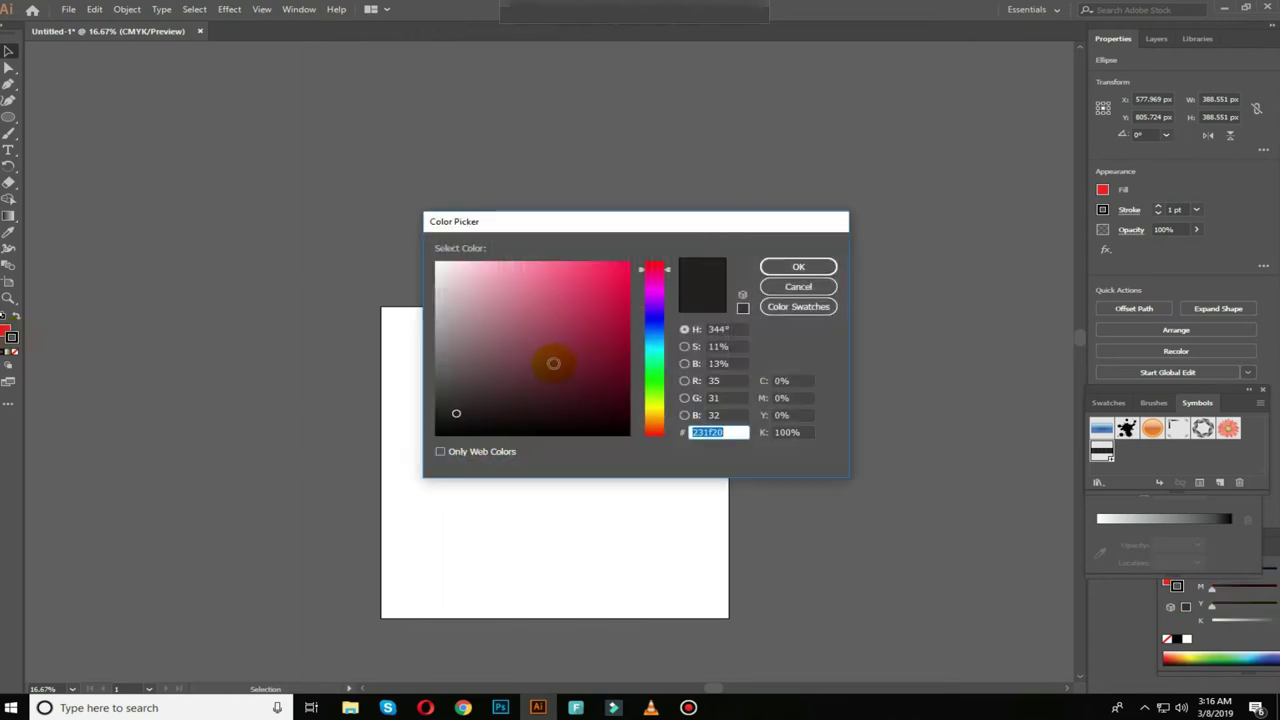
{"action": "left_click_drag", "start_coordinate": [553, 363], "coordinate": [646, 251]}
{"action": "left_click", "coordinate": [797, 267]}
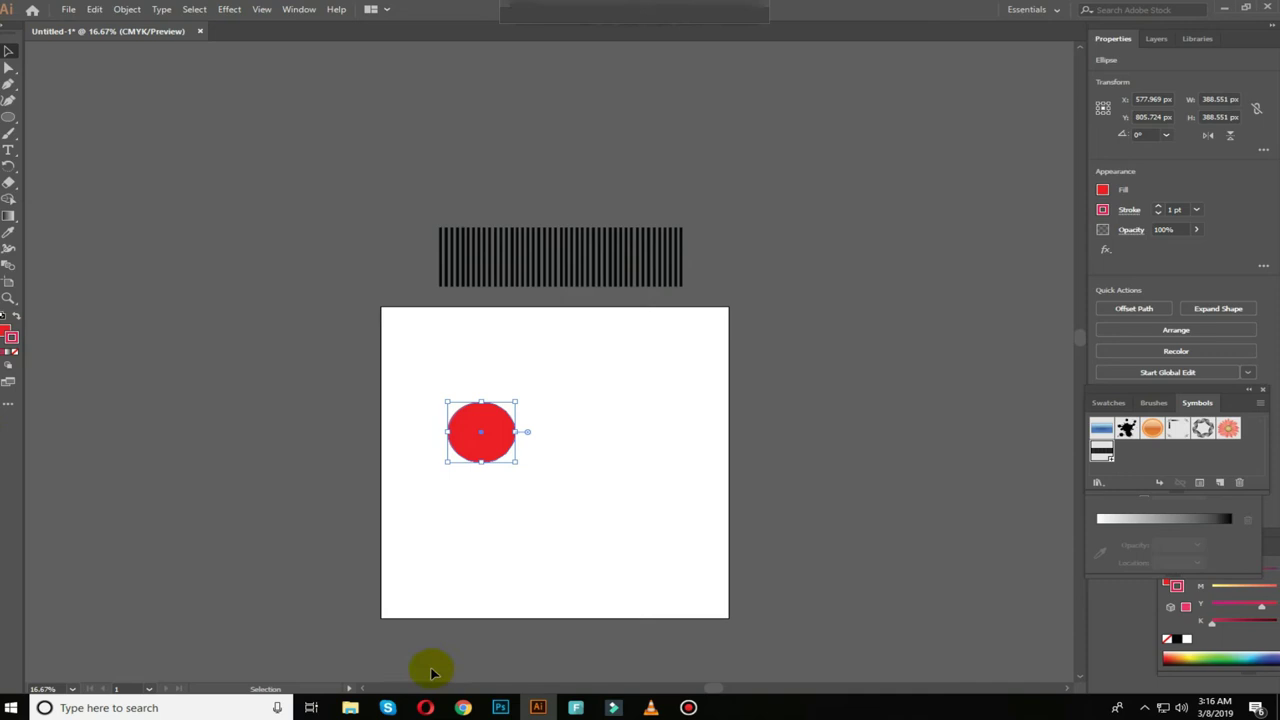
{"action": "left_click", "coordinate": [9, 52]}
{"action": "left_click_drag", "start_coordinate": [508, 443], "coordinate": [585, 472]}
Step: Centre the red circle and apply Effect > 3D > Revolve to it
{"action": "left_click", "coordinate": [626, 446]}
{"action": "left_click", "coordinate": [565, 477]}
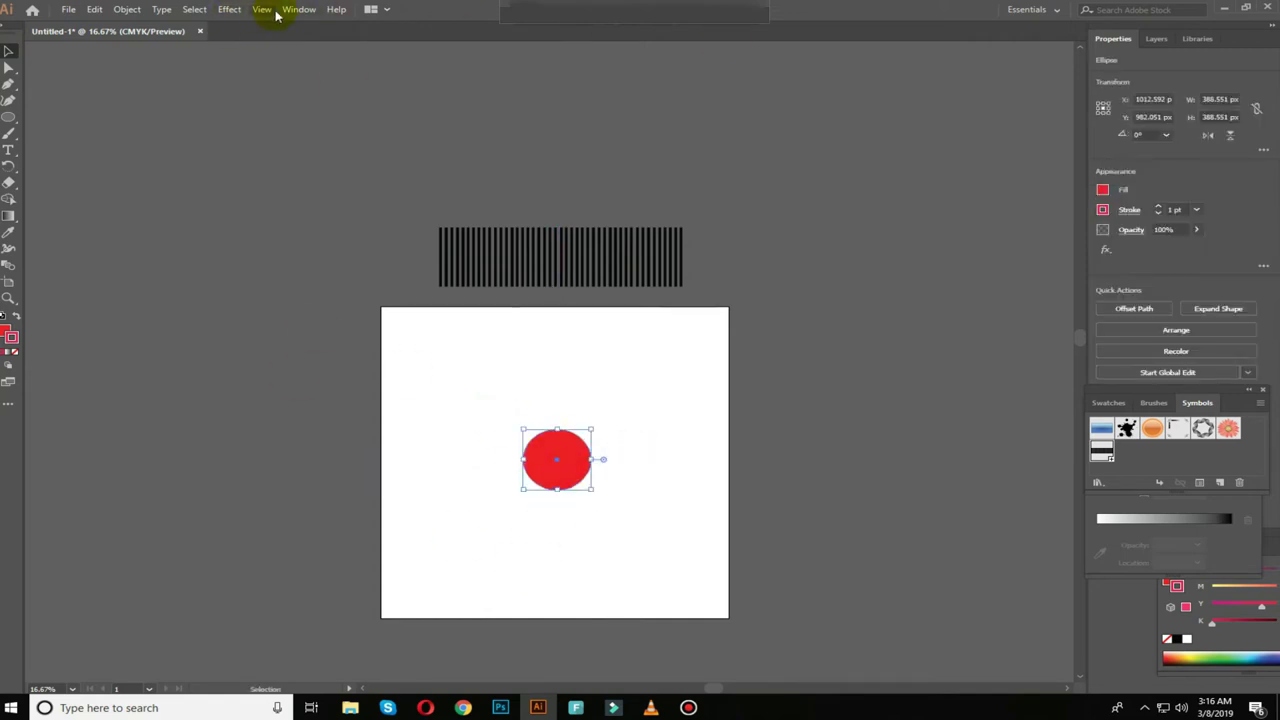
{"action": "left_click", "coordinate": [238, 11]}
{"action": "left_click", "coordinate": [238, 11]}
{"action": "left_click", "coordinate": [240, 11]}
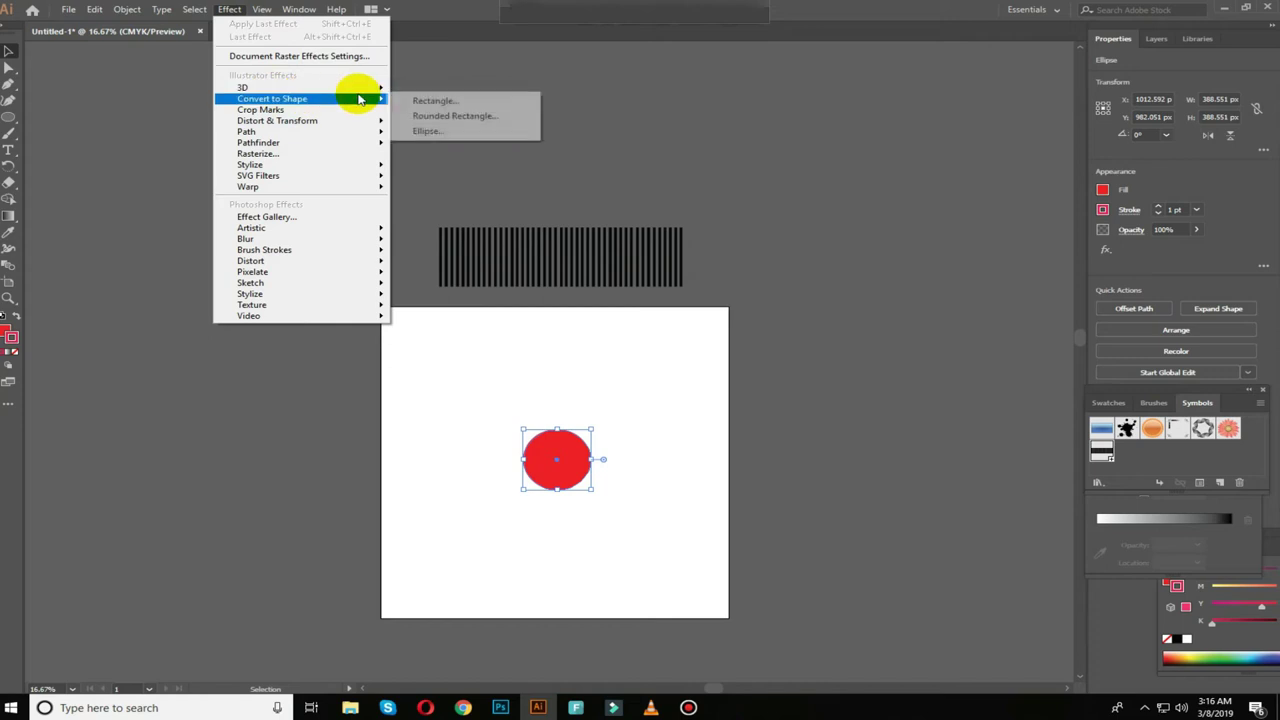
{"action": "mouse_move", "coordinate": [300, 88]}
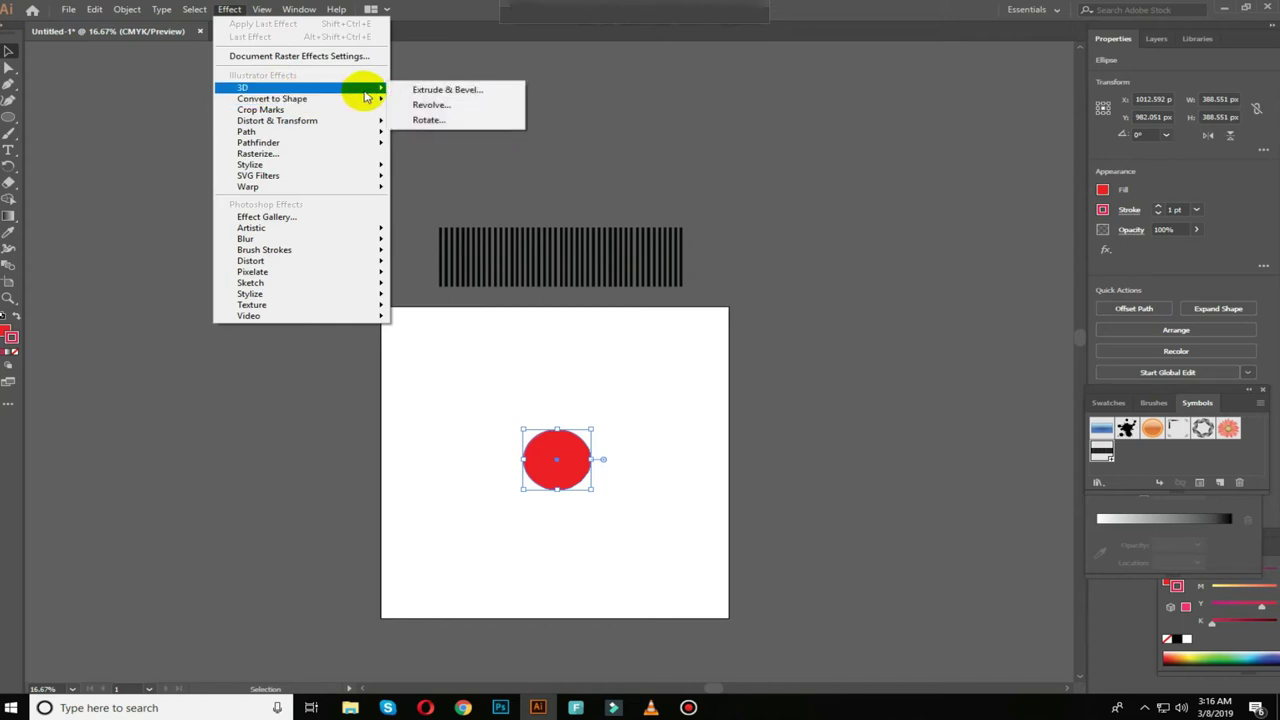
{"action": "left_click", "coordinate": [425, 106]}
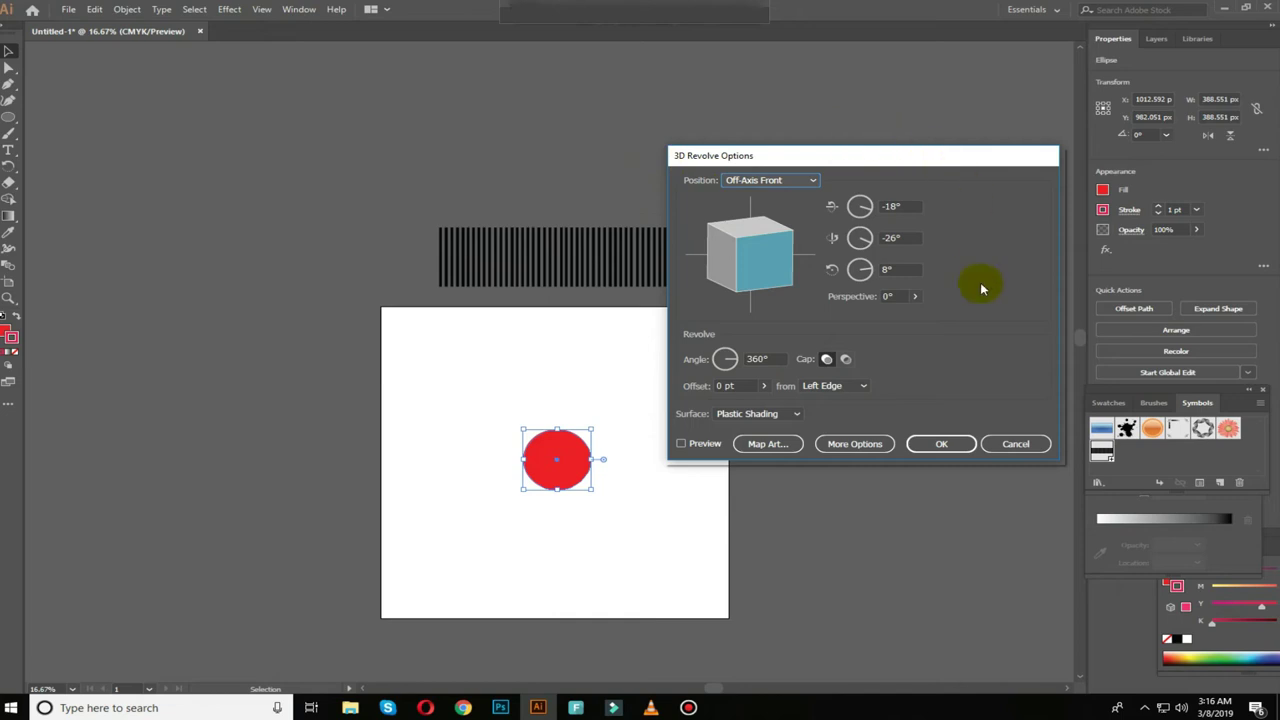
Step: Turn on Preview and rotate the cube to -81°, -44°, 4°
{"action": "left_click", "coordinate": [755, 229]}
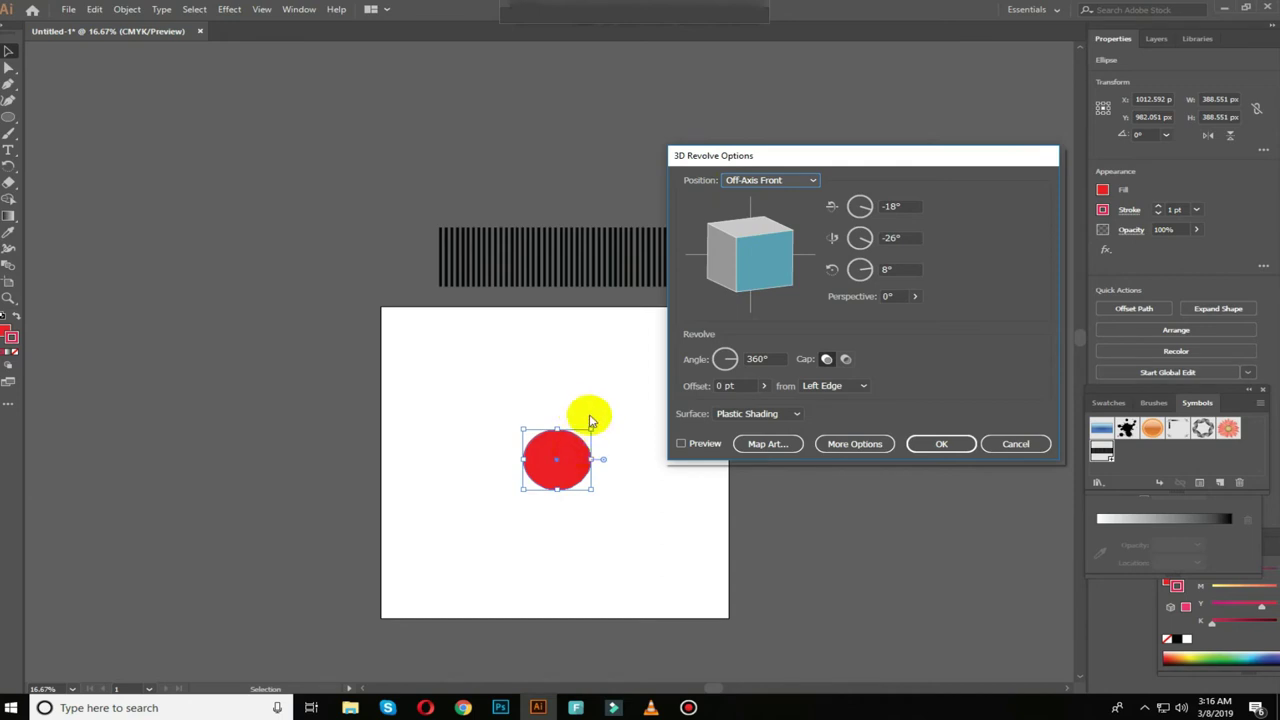
{"action": "left_click", "coordinate": [681, 444]}
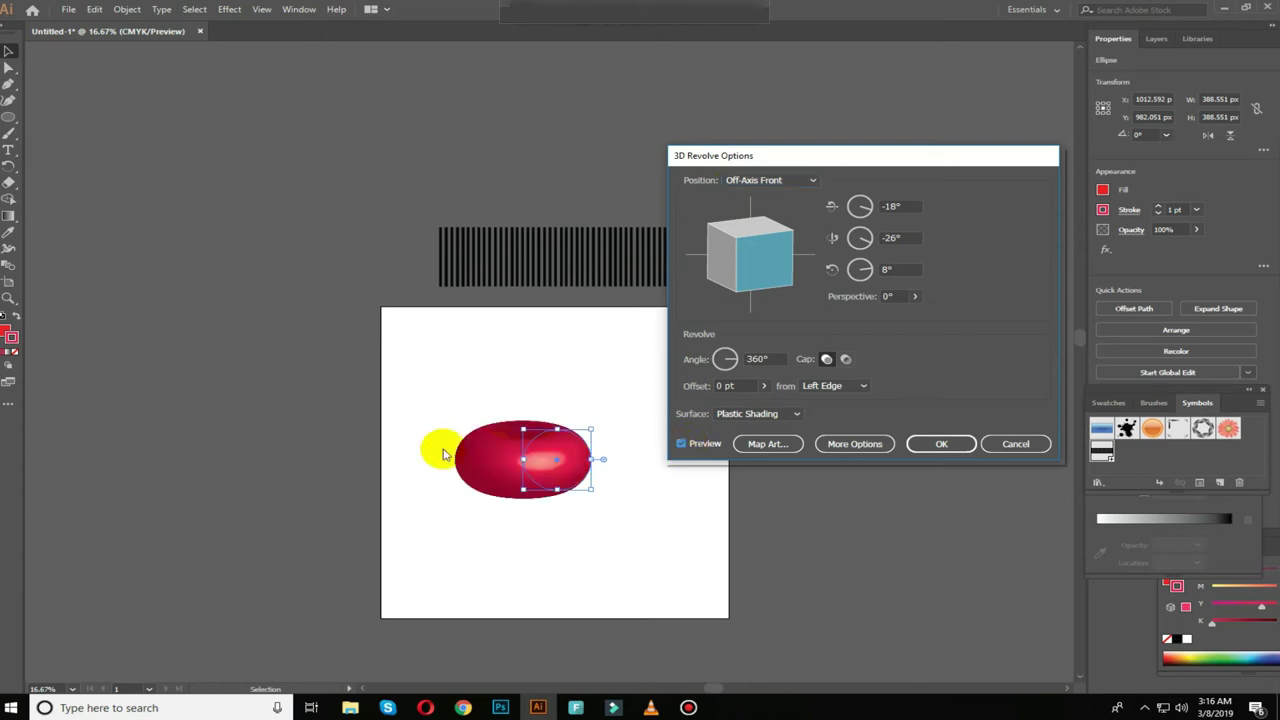
{"action": "mouse_move", "coordinate": [810, 278]}
{"action": "left_mouse_down"}
{"action": "mouse_move", "coordinate": [779, 236]}
{"action": "mouse_move", "coordinate": [788, 271]}
{"action": "mouse_move", "coordinate": [777, 271]}
{"action": "left_mouse_up"}
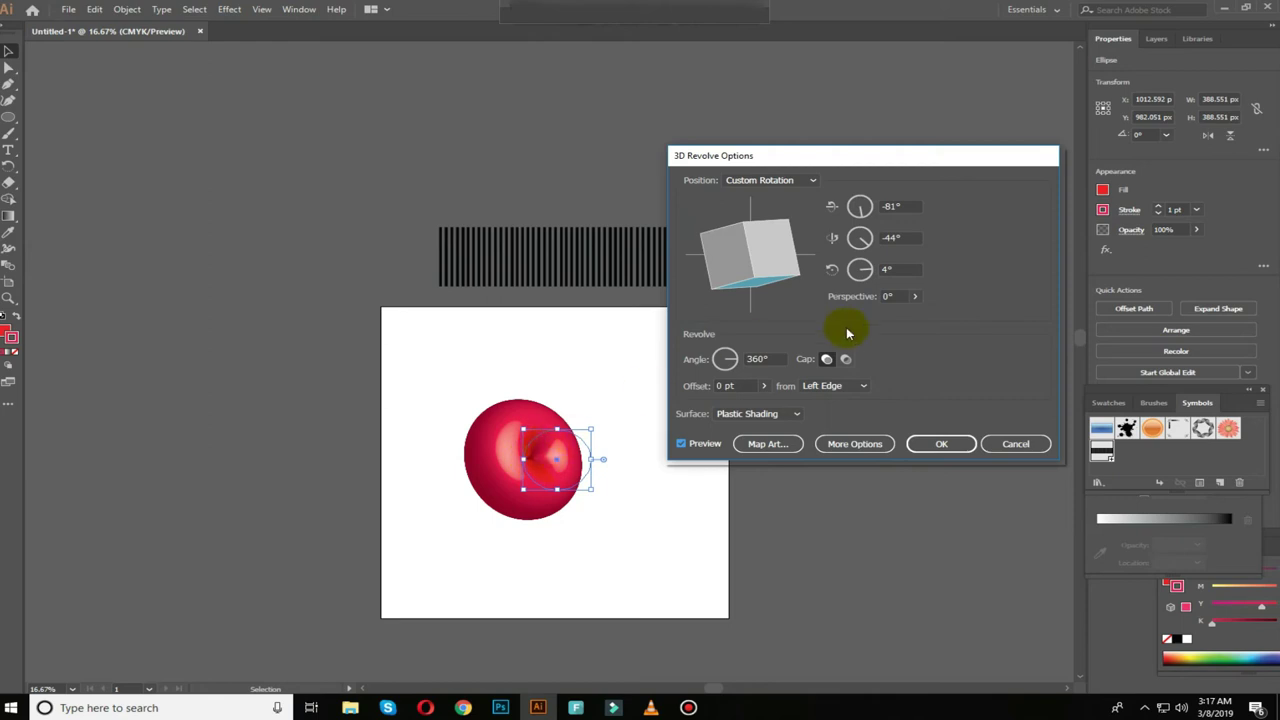
{"action": "left_click", "coordinate": [765, 386]}
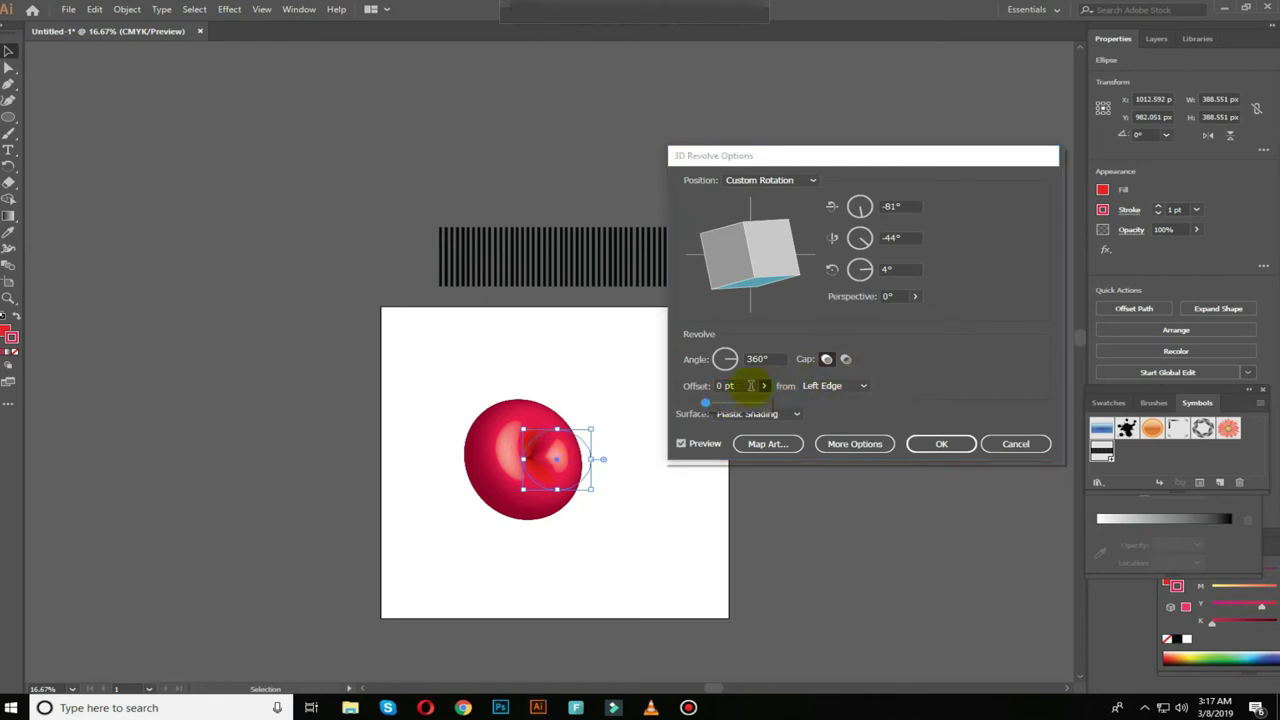
{"action": "left_click", "coordinate": [745, 386]}
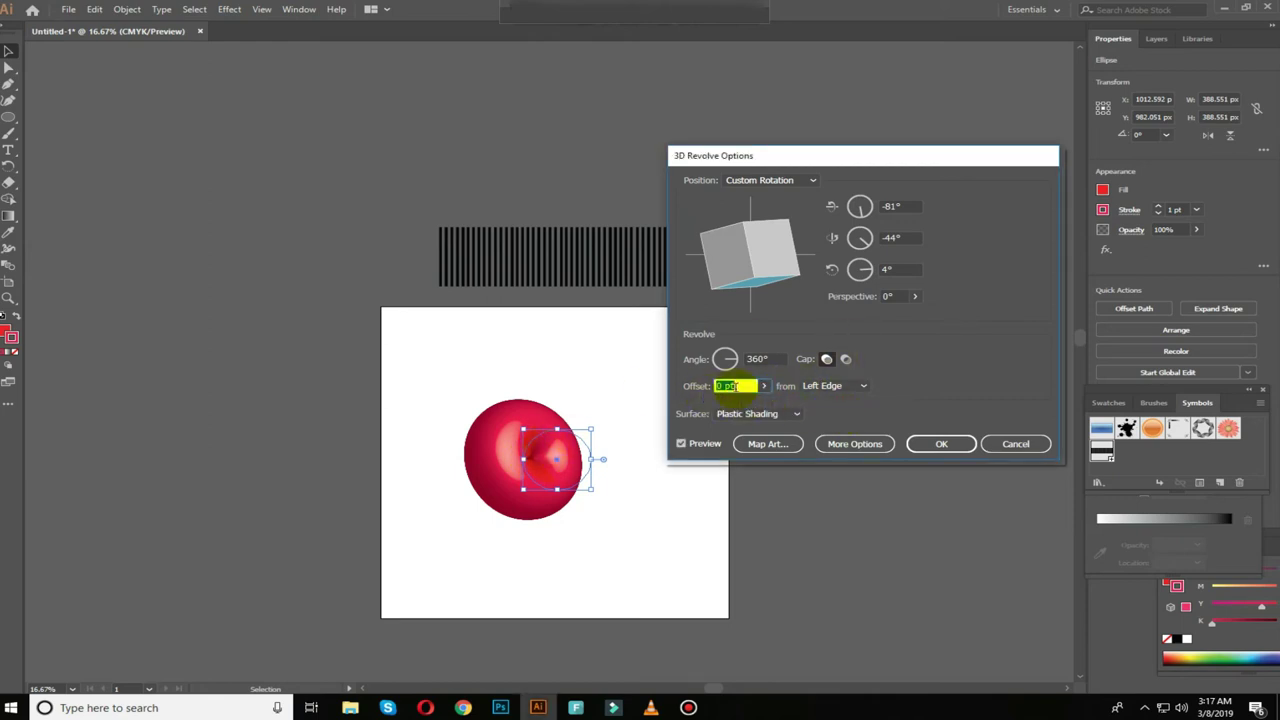
Step: Raise the Offset slider to 278 pt, turning the red sphere into a glossy torus
{"action": "left_click", "coordinate": [765, 386]}
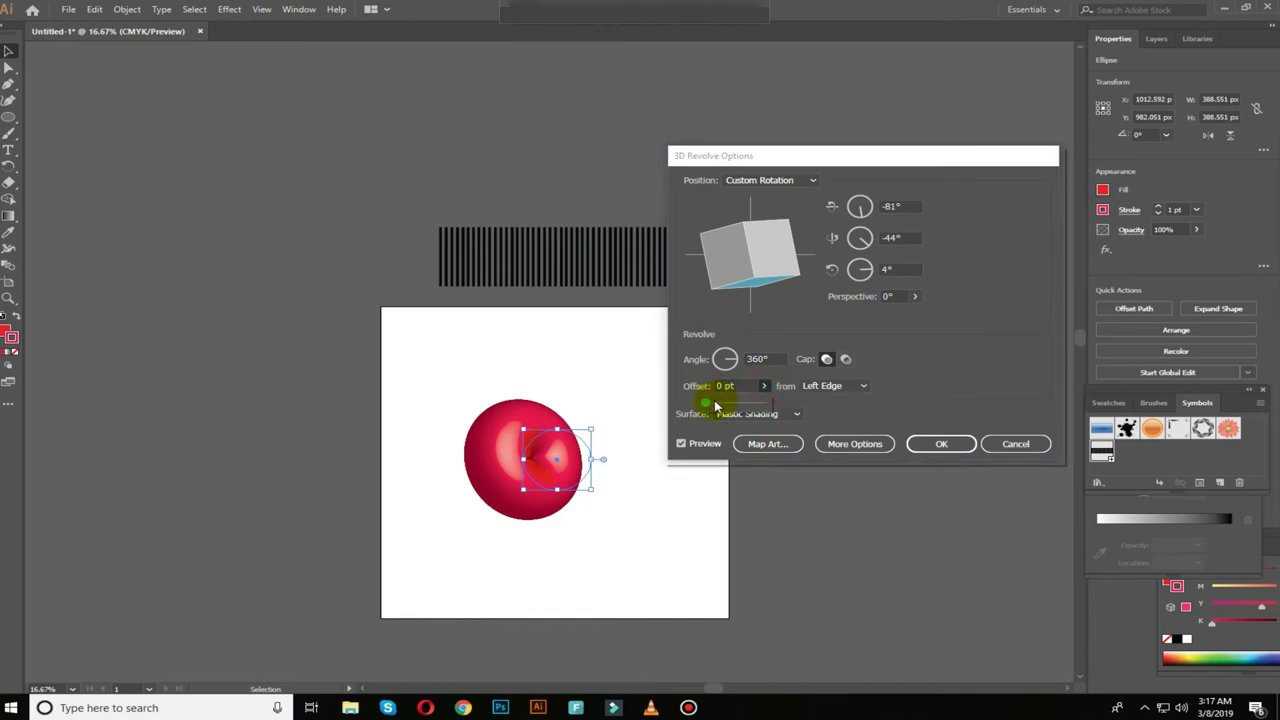
{"action": "left_click_drag", "start_coordinate": [715, 404], "coordinate": [718, 406]}
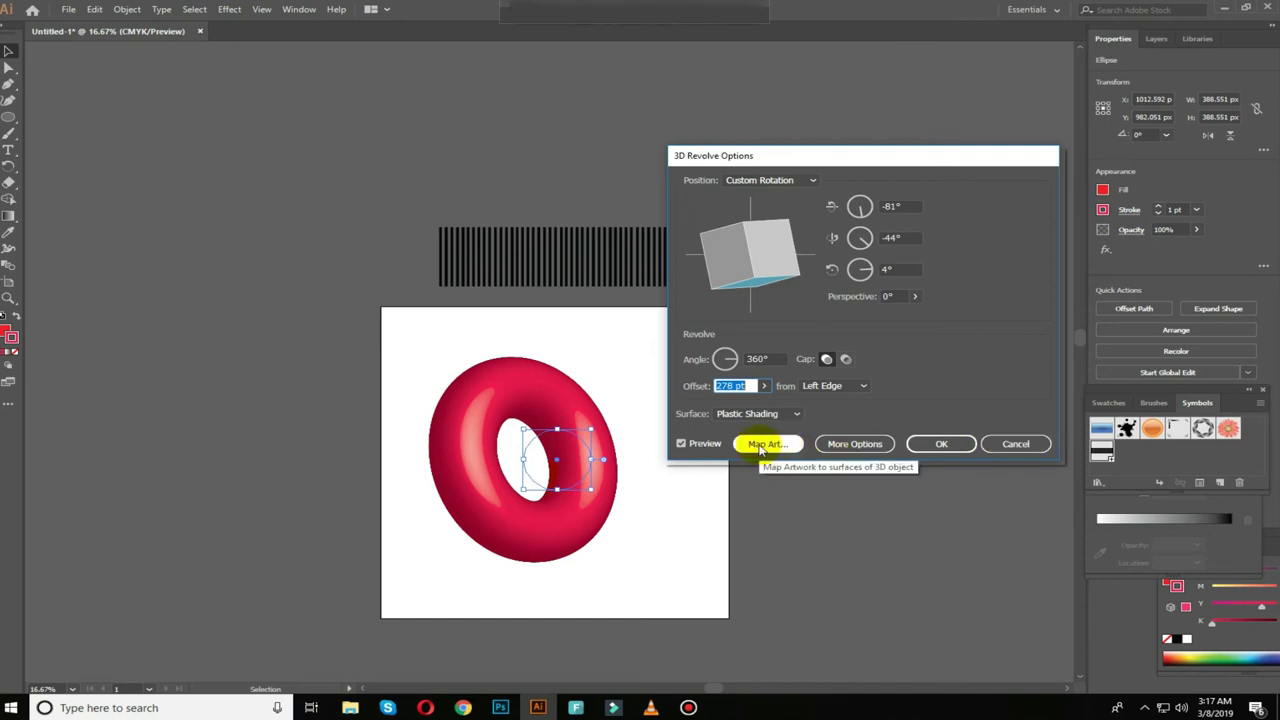
Step: Map 'New Symbol' onto the torus with Scale to Fit and Invisible Geometry, then confirm both dialogs
{"action": "left_click", "coordinate": [767, 446]}
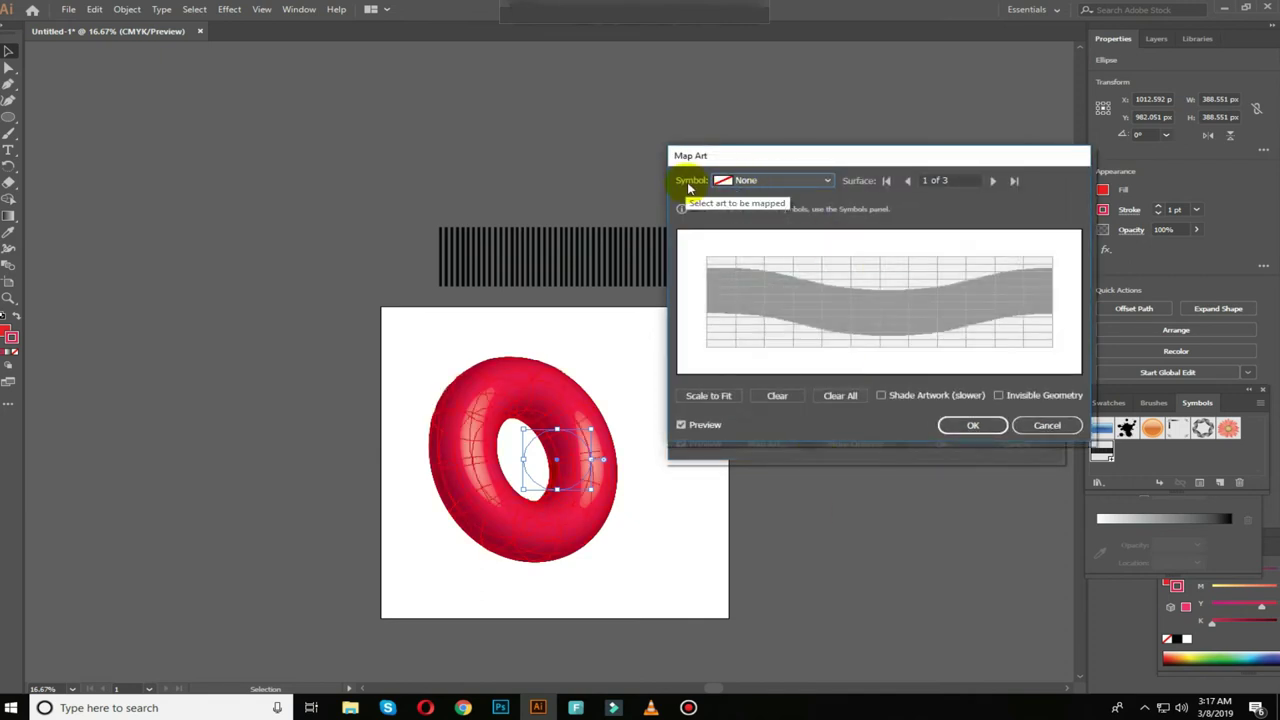
{"action": "left_click", "coordinate": [782, 188]}
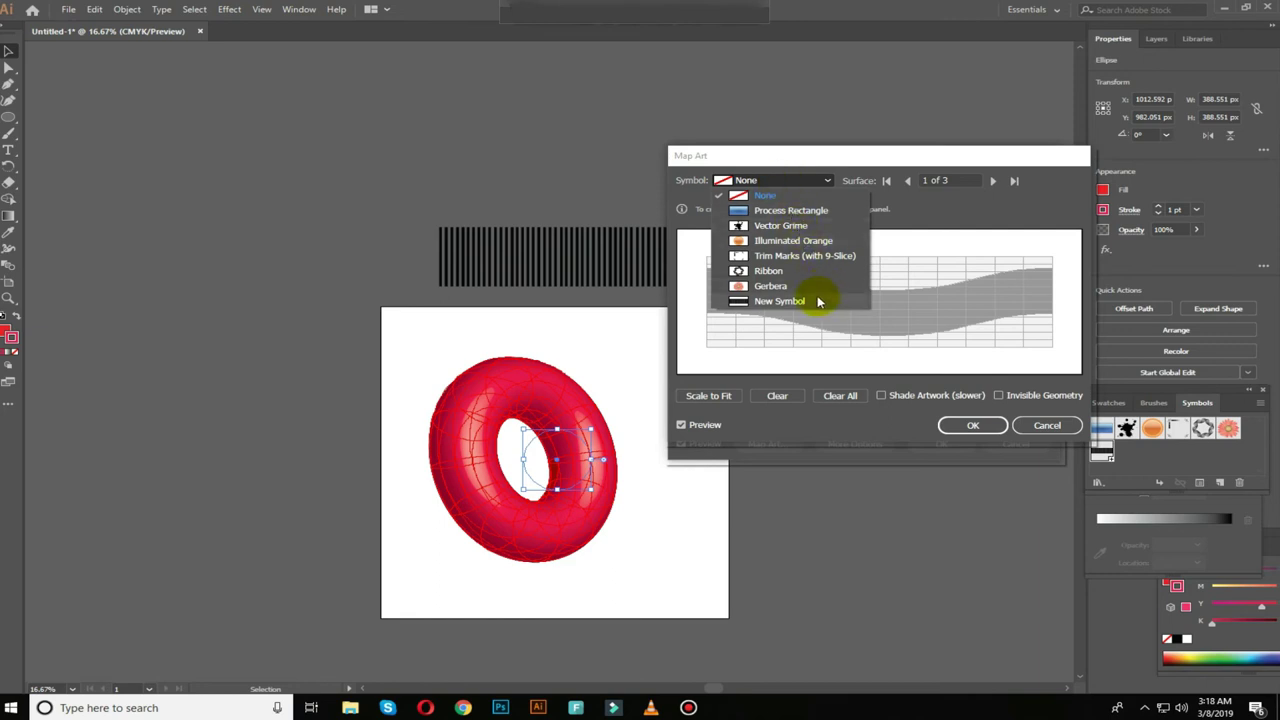
{"action": "left_click", "coordinate": [769, 307]}
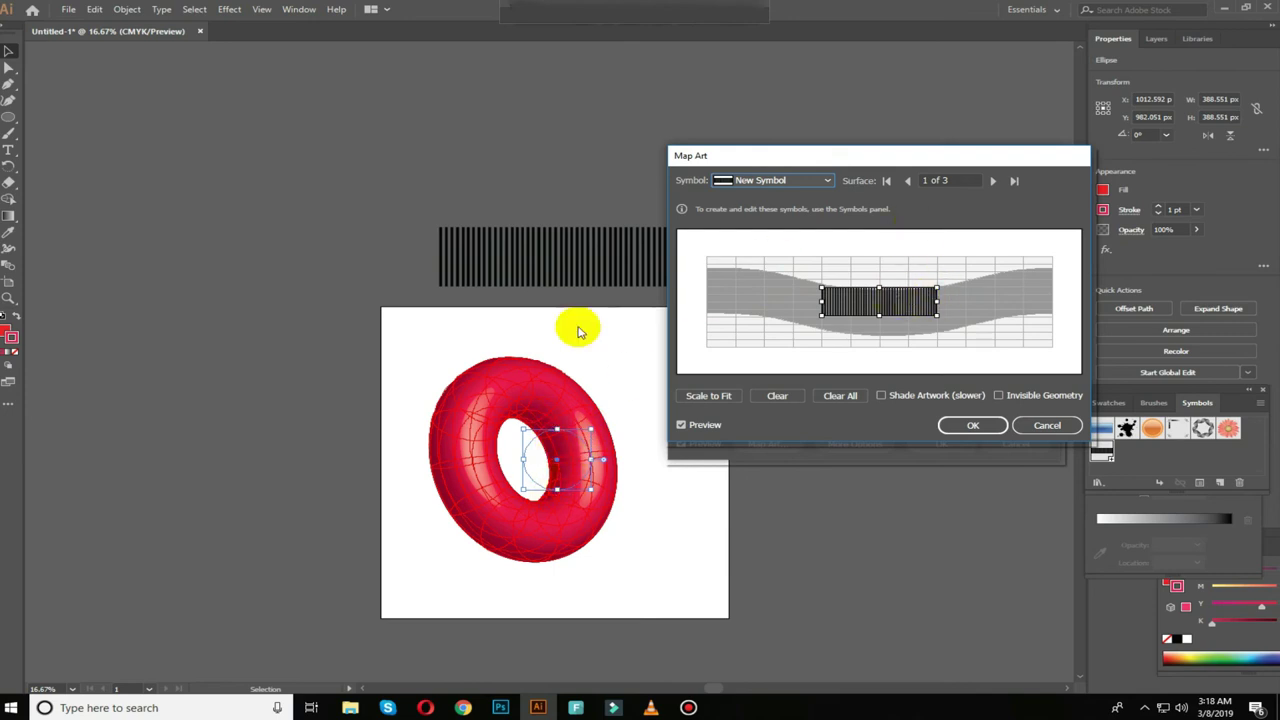
{"action": "left_click", "coordinate": [417, 455]}
{"action": "left_click", "coordinate": [462, 528]}
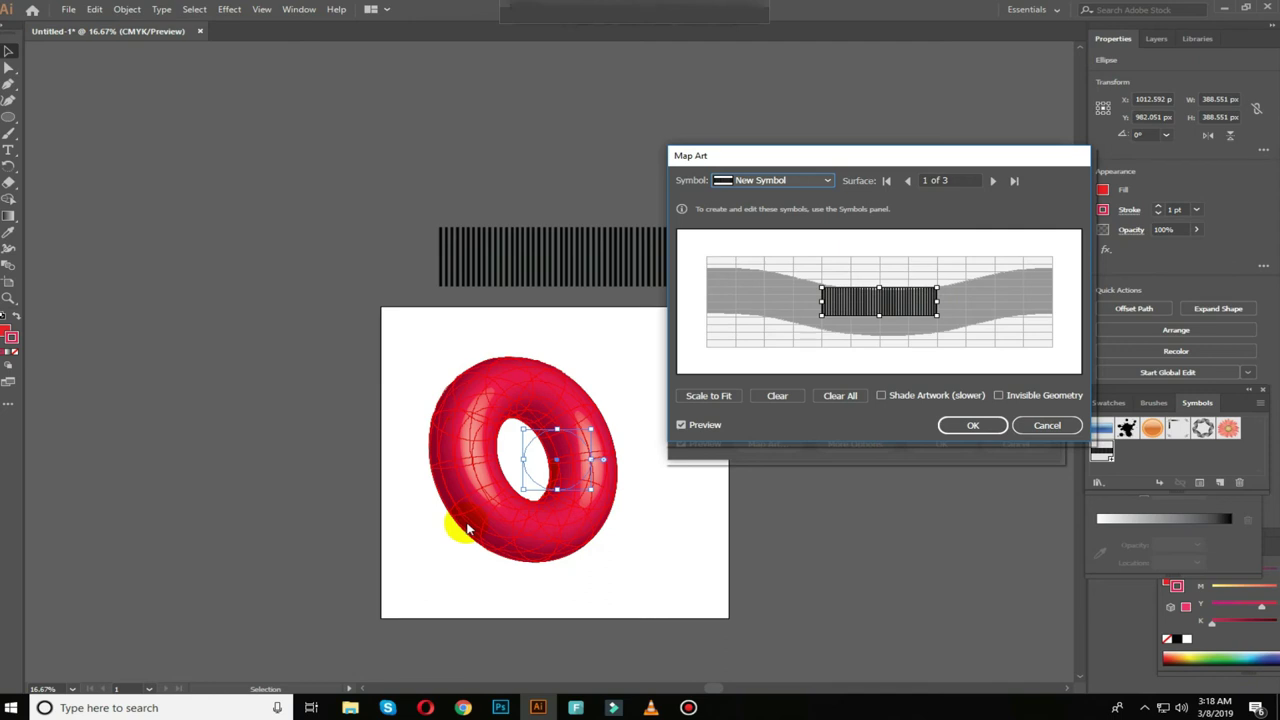
{"action": "left_click", "coordinate": [730, 396]}
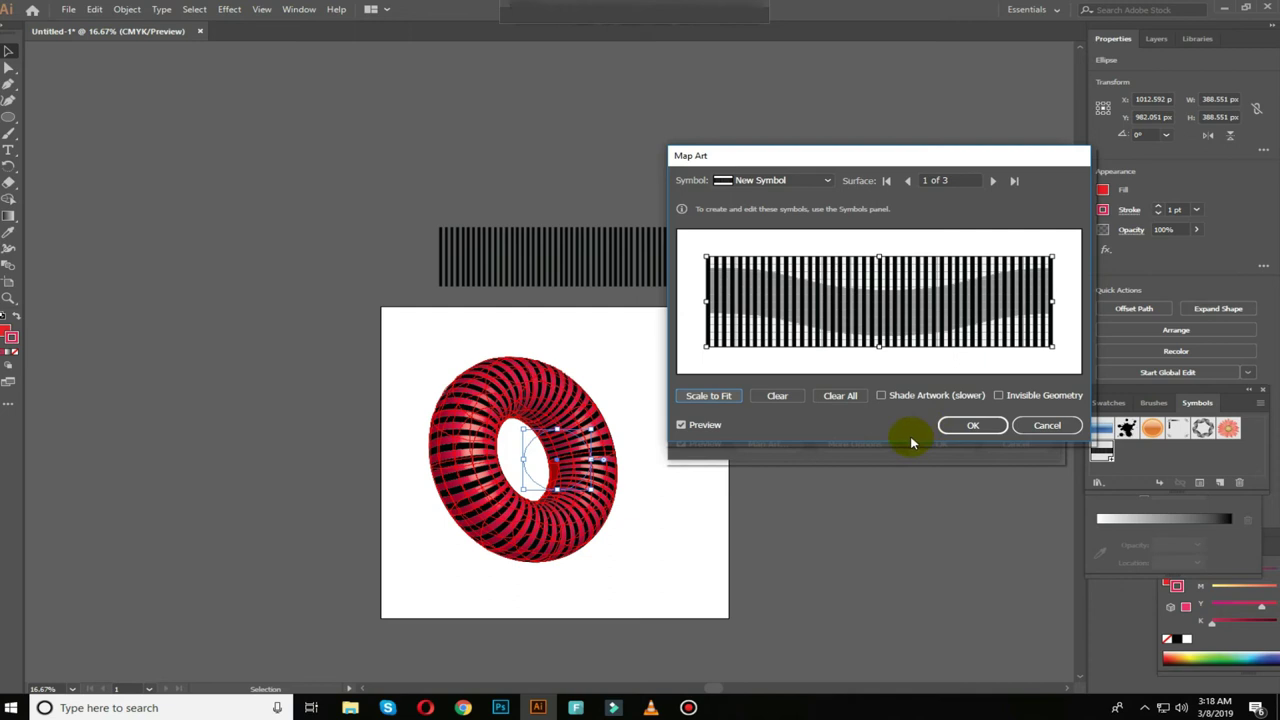
{"action": "left_click", "coordinate": [1001, 396]}
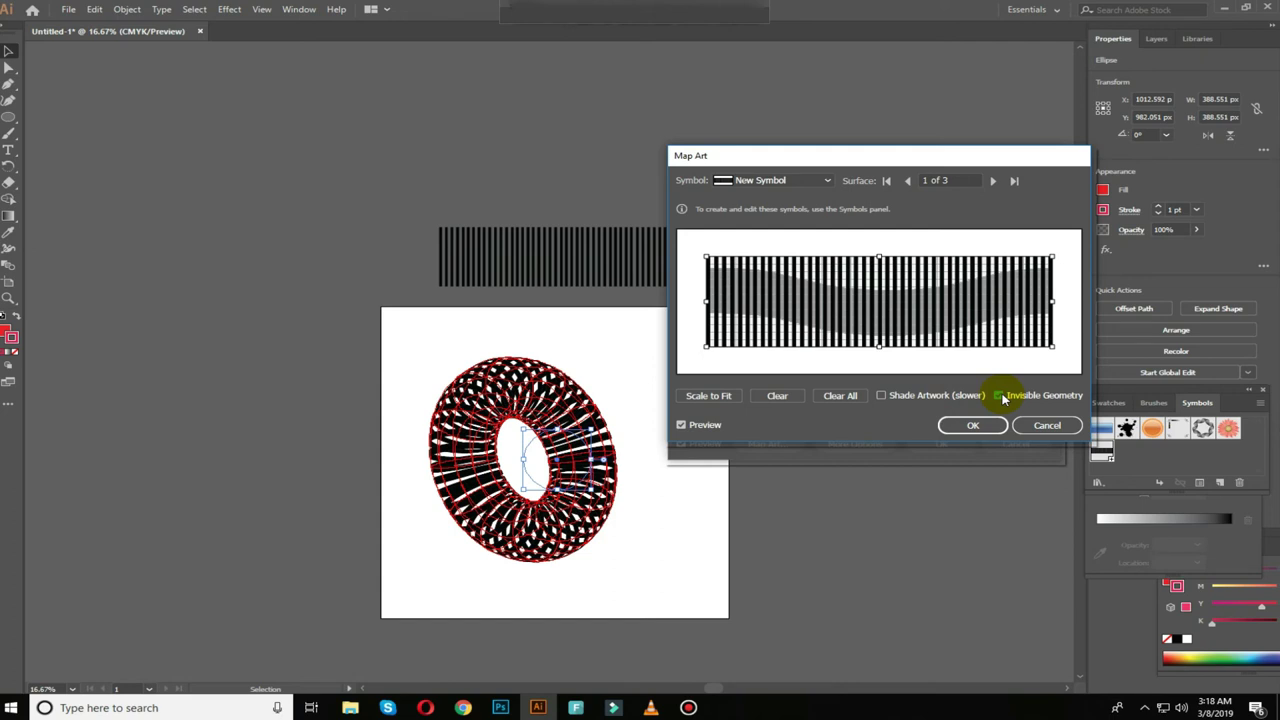
{"action": "left_click", "coordinate": [972, 425]}
{"action": "left_click", "coordinate": [952, 446]}
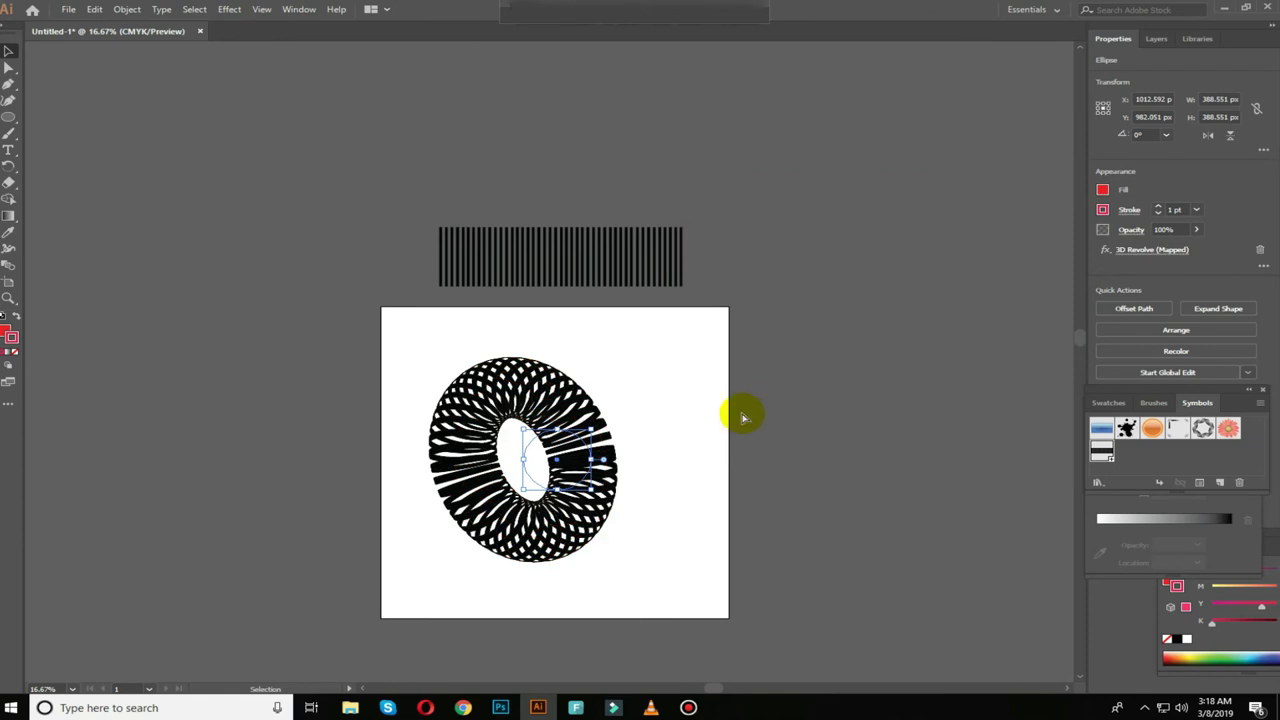
Step: Zoom in, select the striped torus and apply Object > Expand Appearance
{"action": "key", "text": "ctrl+plus"}
{"action": "left_click", "coordinate": [754, 357]}
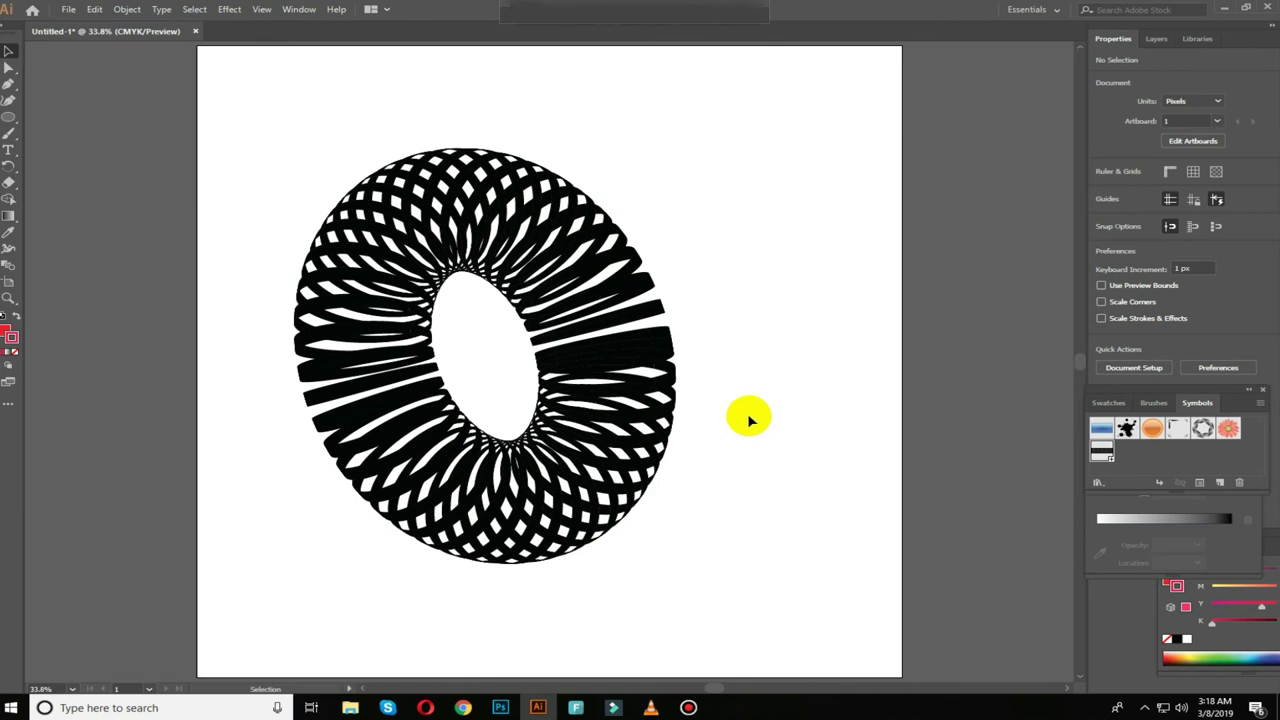
{"action": "left_click", "coordinate": [632, 413]}
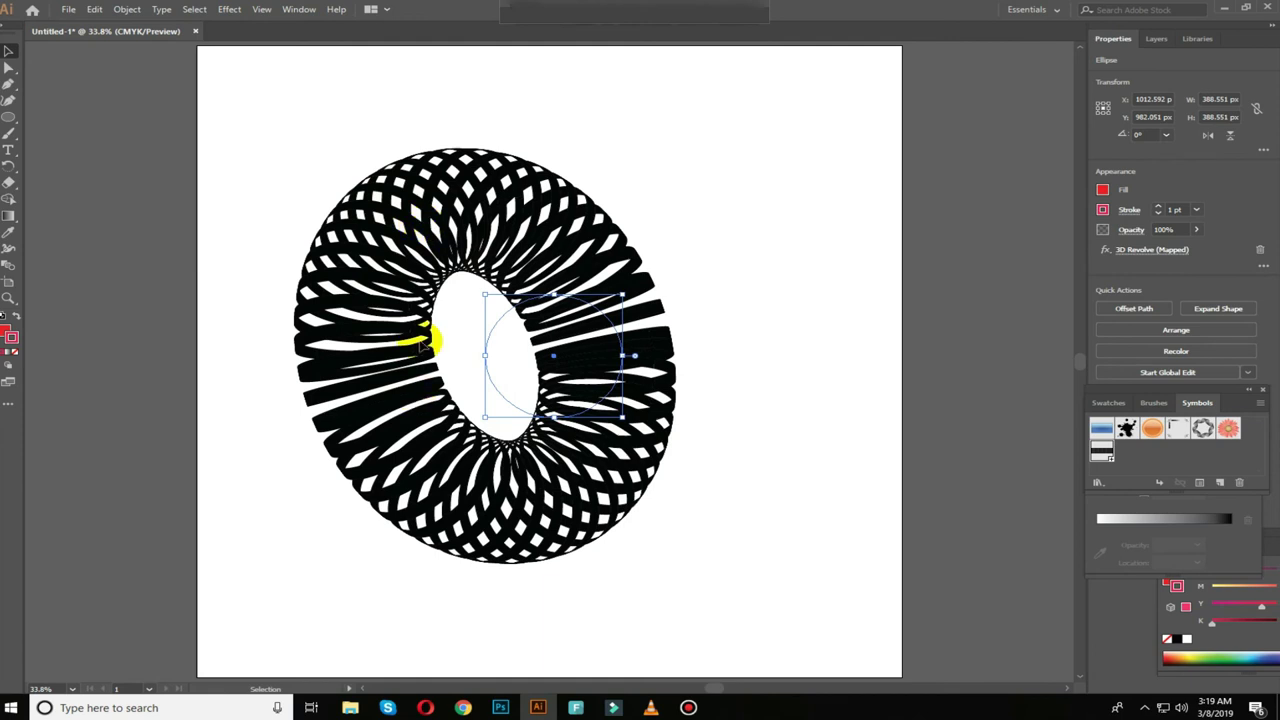
{"action": "left_click", "coordinate": [125, 9]}
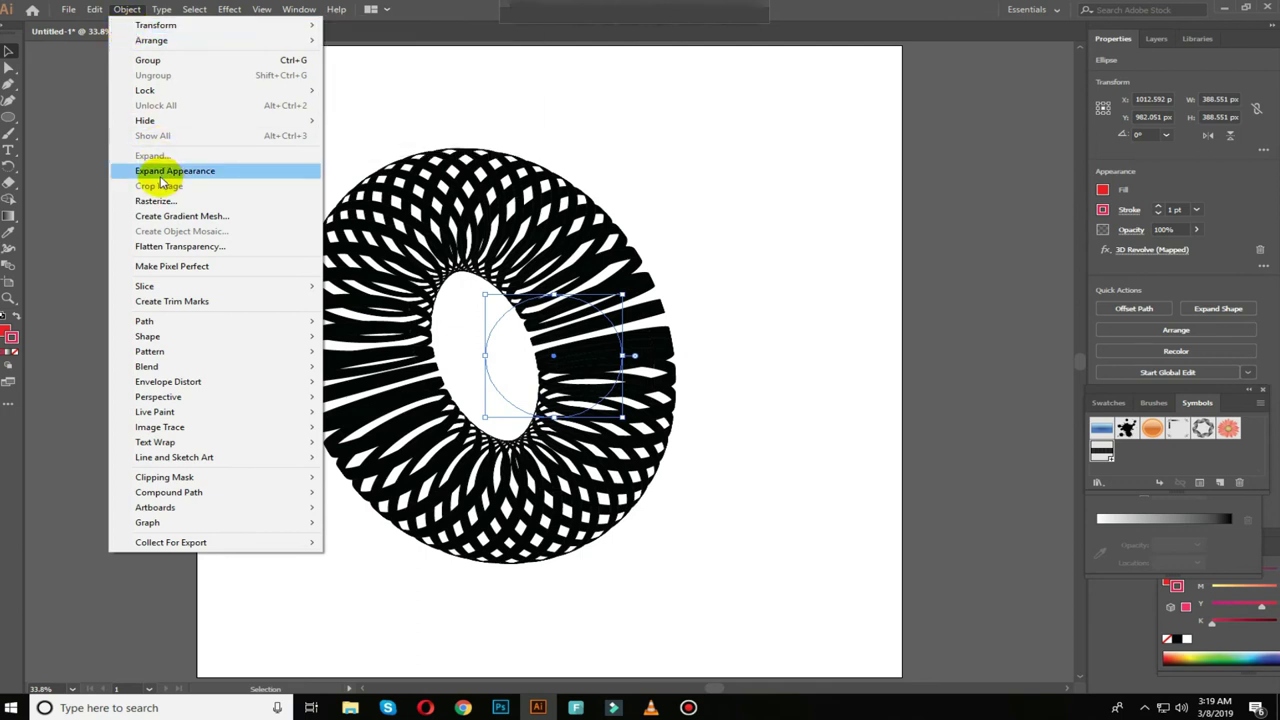
{"action": "left_click", "coordinate": [160, 176]}
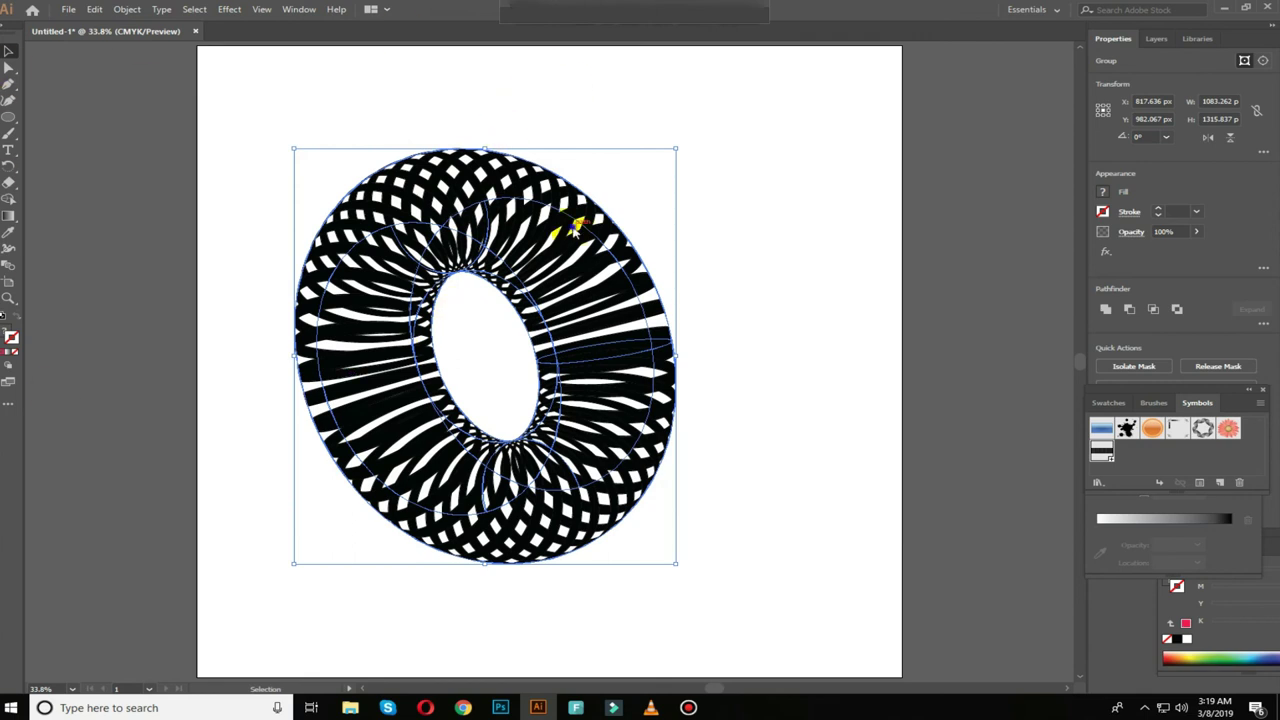
Step: Ungroup the expanded ring and nudge it slightly lower on the artboard
{"action": "right_click", "coordinate": [575, 228]}
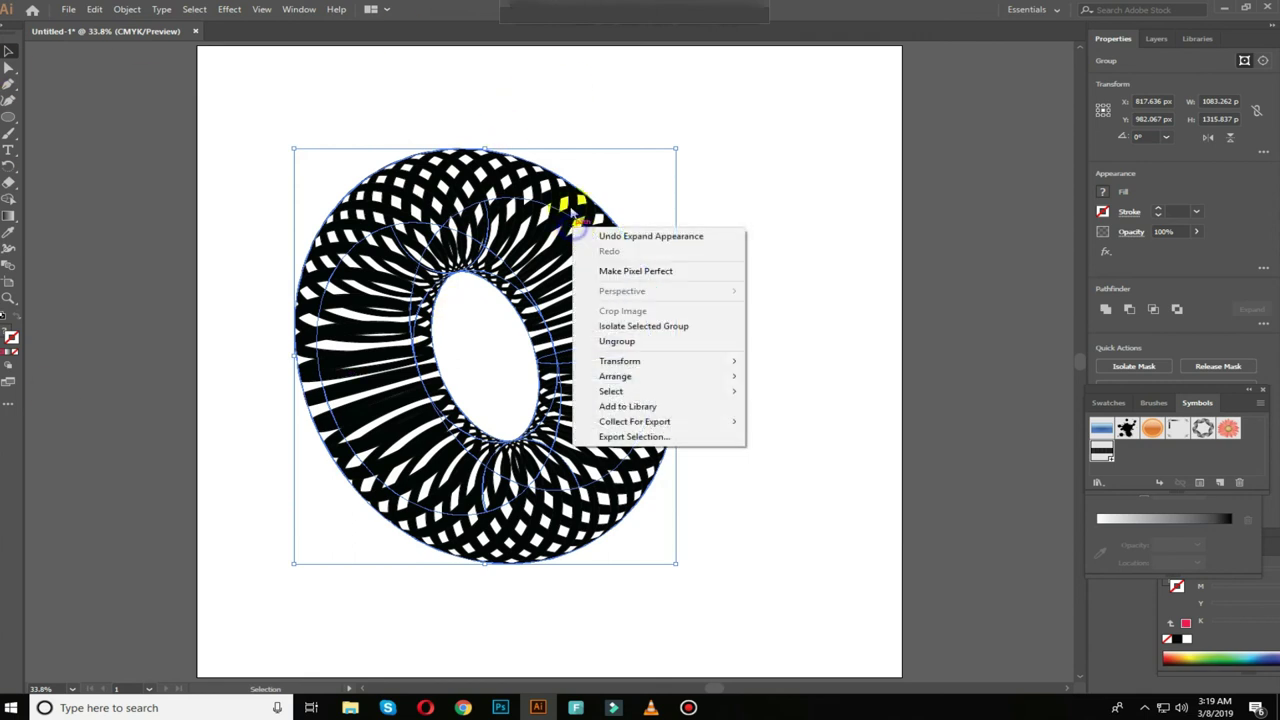
{"action": "left_click", "coordinate": [678, 342]}
{"action": "left_click_drag", "start_coordinate": [437, 472], "coordinate": [440, 488]}
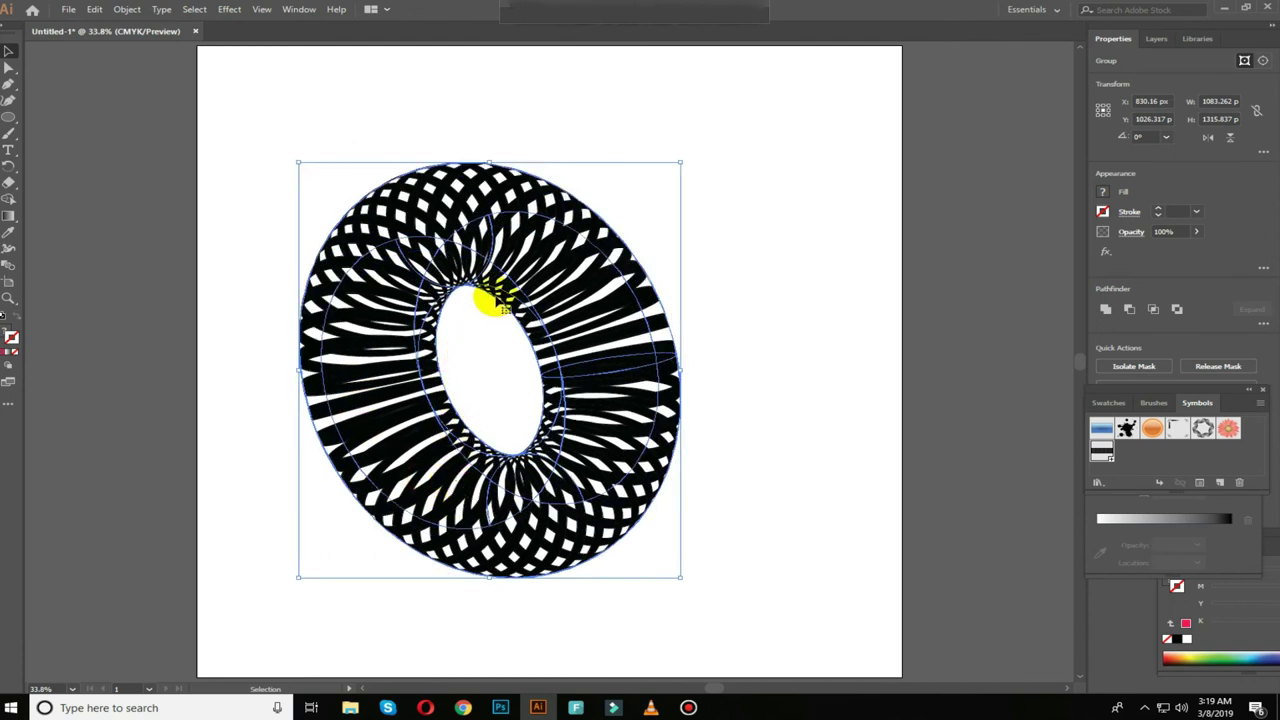
Step: Ungroup the ring again down to its clip group, then deselect it
{"action": "right_click", "coordinate": [511, 222]}
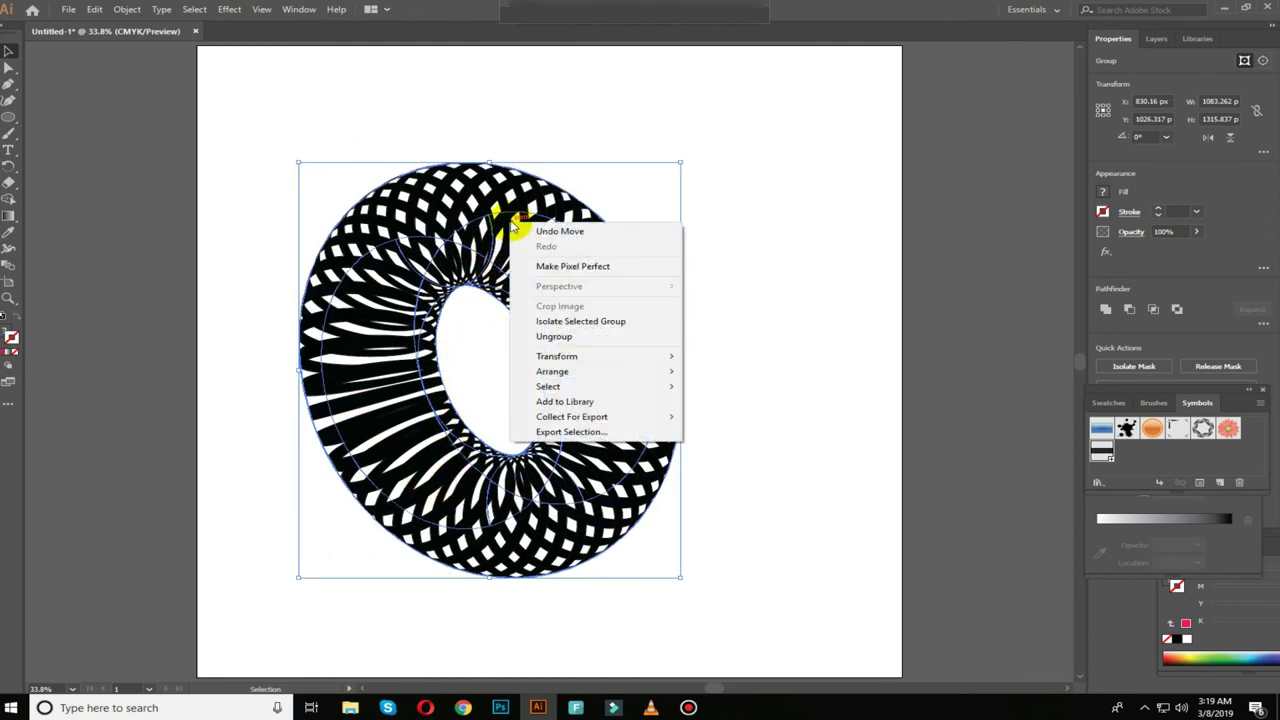
{"action": "left_click", "coordinate": [547, 344]}
{"action": "right_click", "coordinate": [547, 346]}
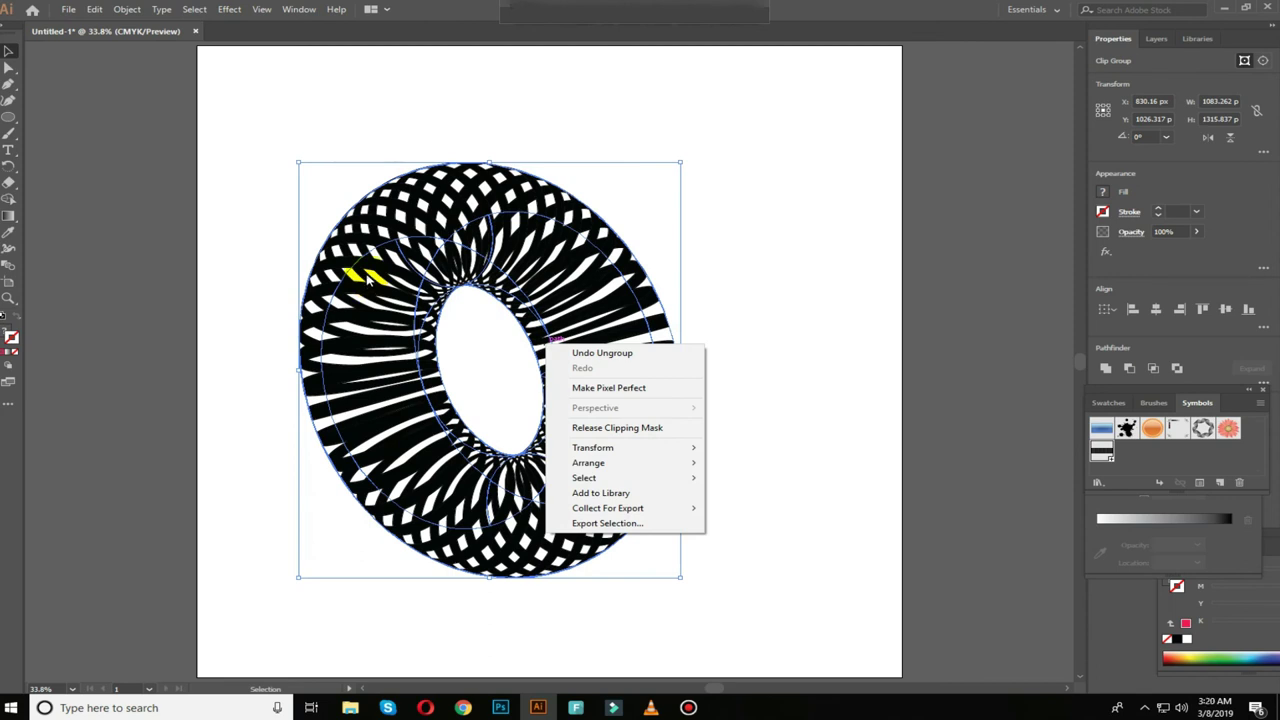
{"action": "left_click", "coordinate": [677, 288]}
{"action": "left_click", "coordinate": [578, 215]}
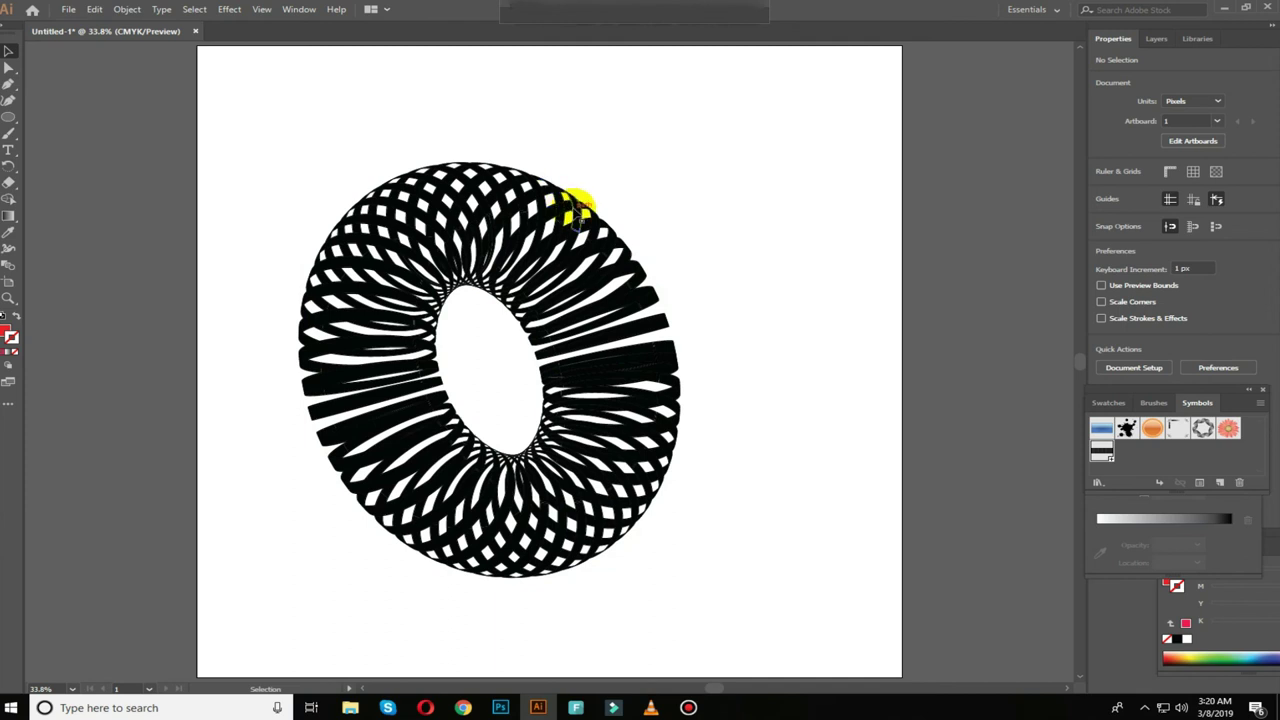
Step: Delete the leftover bar symbol sitting above the artboard
{"action": "left_click", "coordinate": [712, 249]}
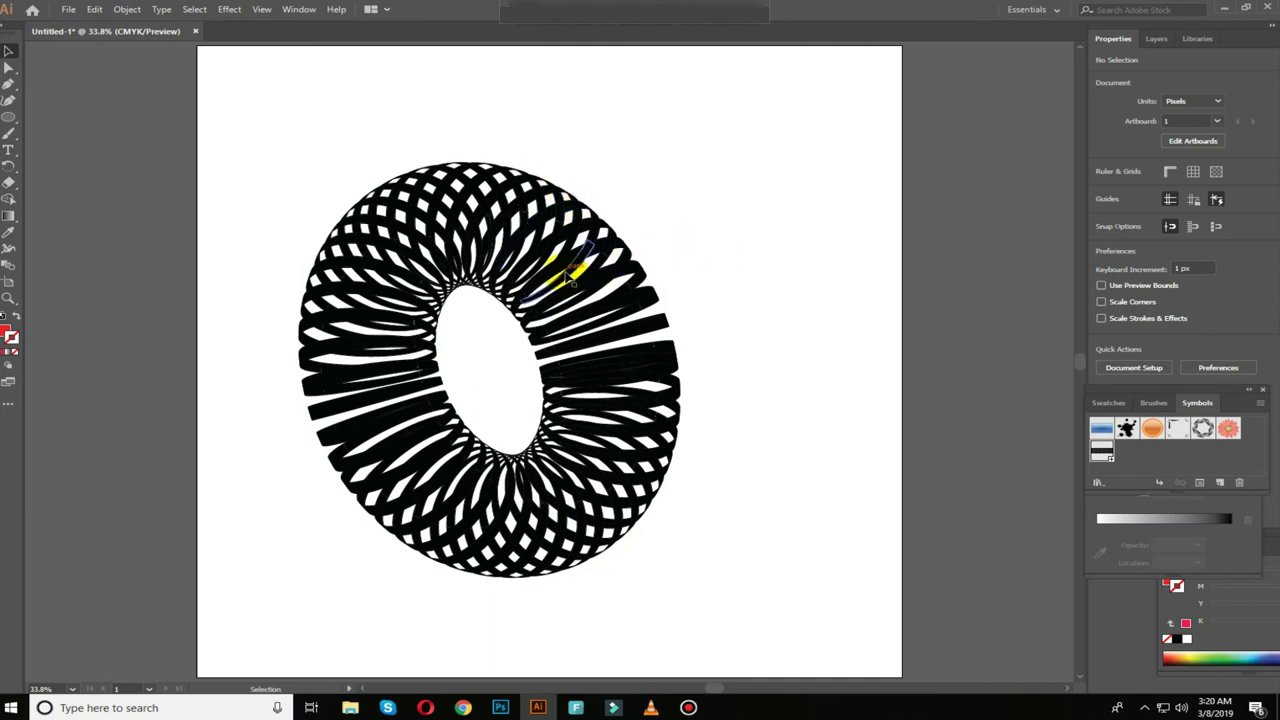
{"action": "left_click", "coordinate": [612, 245]}
{"action": "left_click", "coordinate": [666, 242]}
{"action": "scroll", "coordinate": [668, 240], "scroll_direction": "up", "scroll_amount": 3}
{"action": "left_click", "coordinate": [674, 93]}
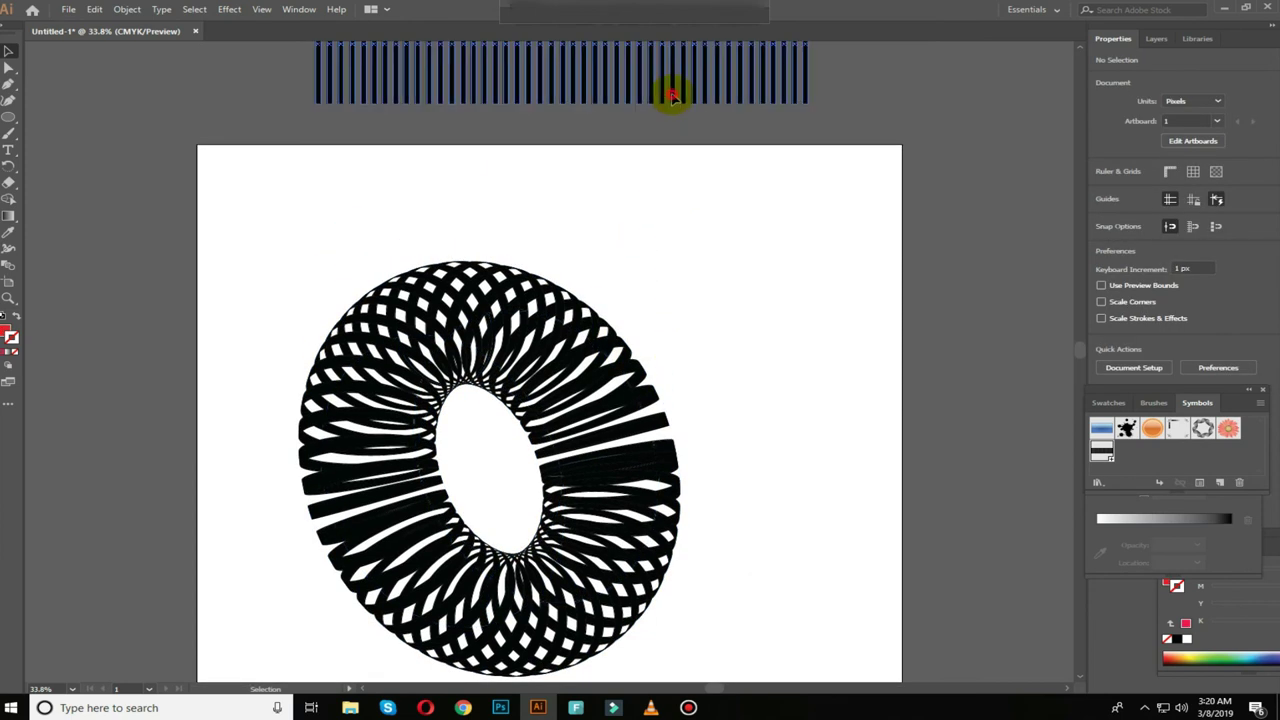
{"action": "key", "text": "Delete"}
{"action": "scroll", "coordinate": [651, 206], "scroll_direction": "down", "scroll_amount": 2}
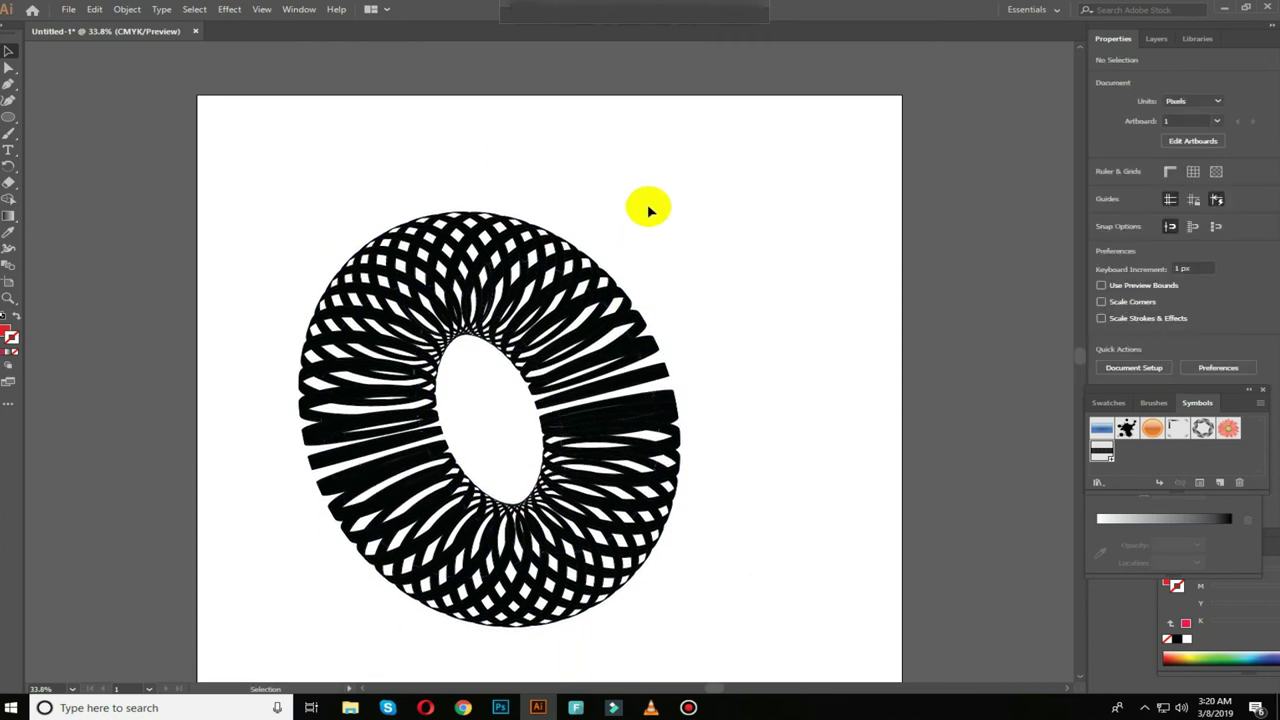
Step: Release the ring's clipping mask and delete a stripe group on its left half
{"action": "key", "text": "a"}
{"action": "key", "text": "v"}
{"action": "left_click", "coordinate": [578, 295]}
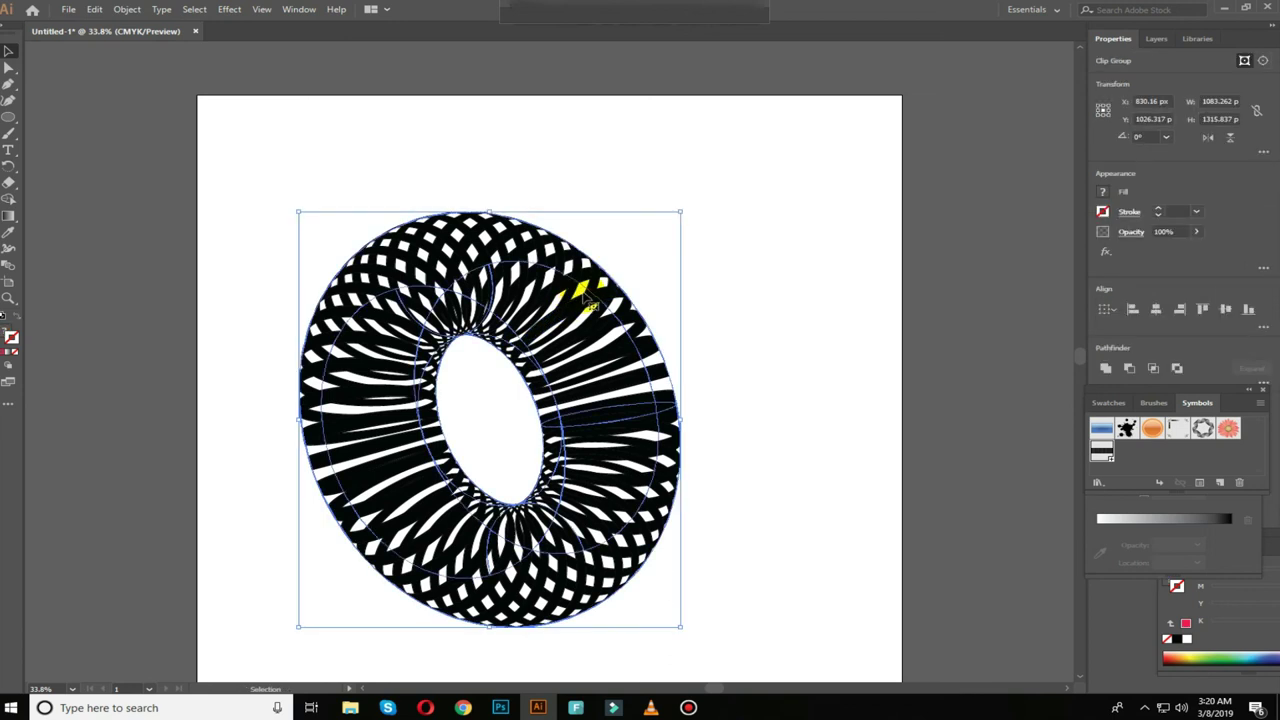
{"action": "right_click", "coordinate": [580, 288]}
{"action": "left_click", "coordinate": [611, 372]}
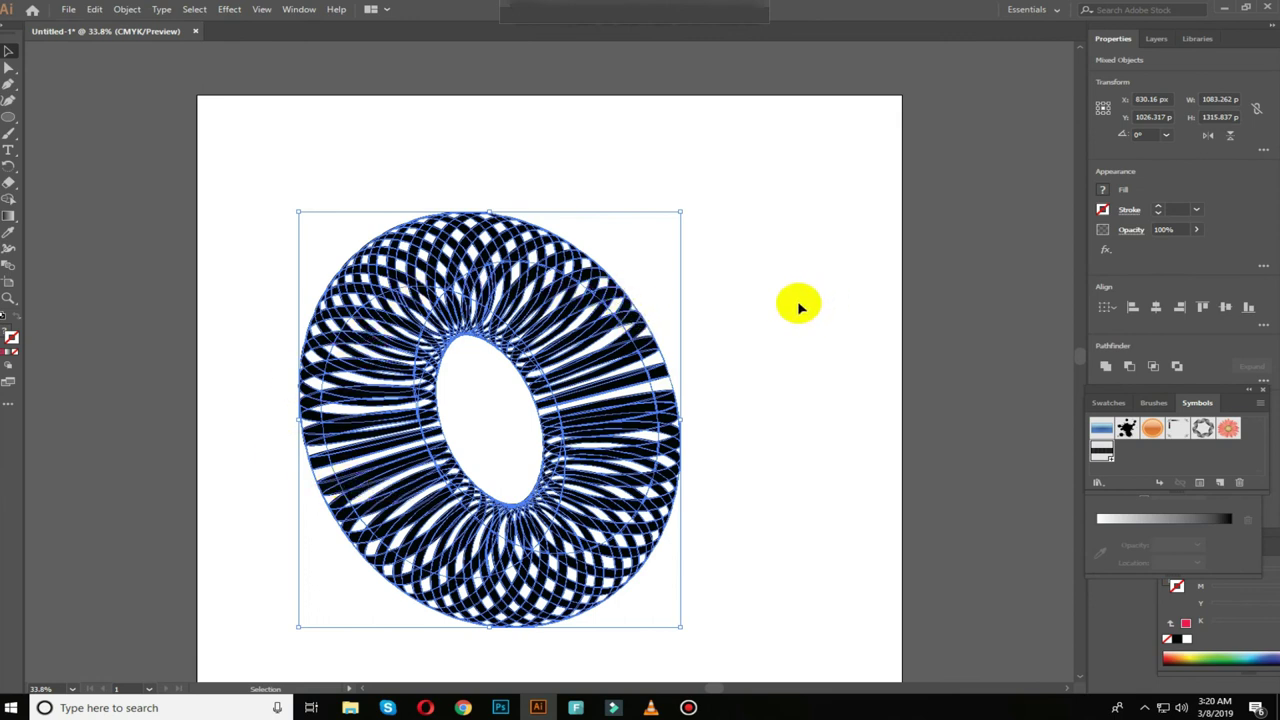
{"action": "left_click", "coordinate": [704, 316]}
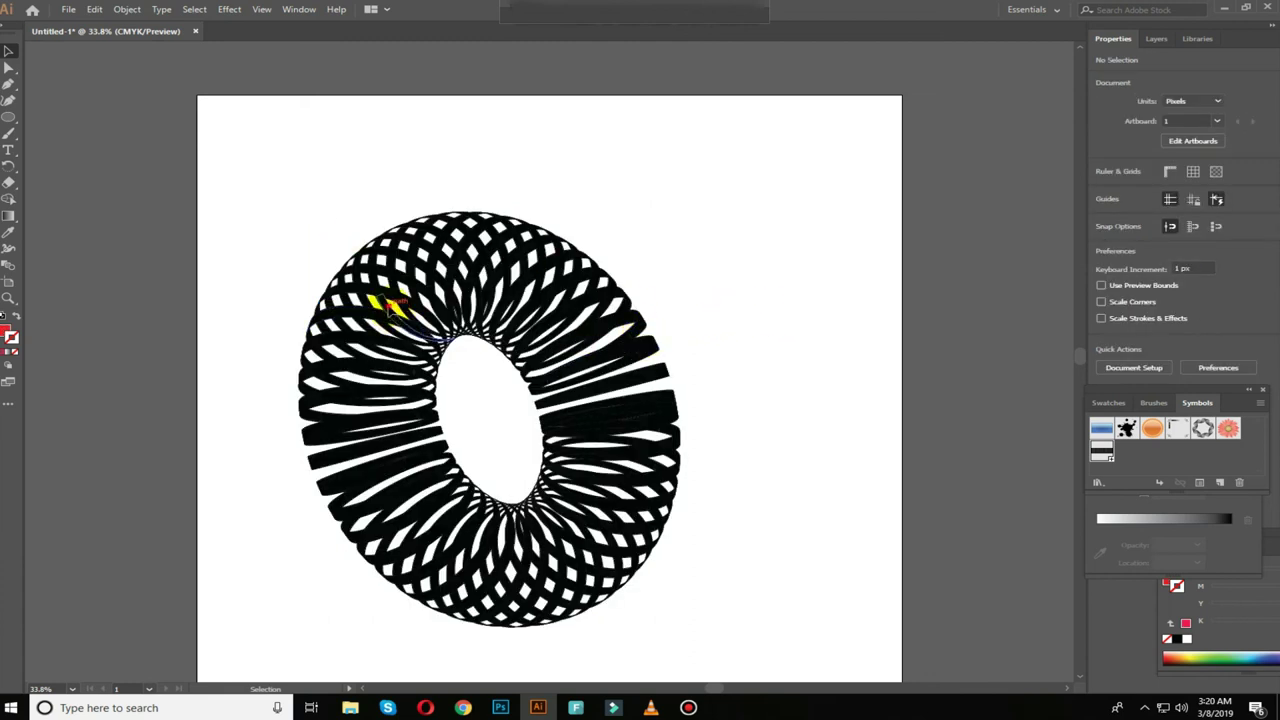
{"action": "left_click", "coordinate": [392, 306]}
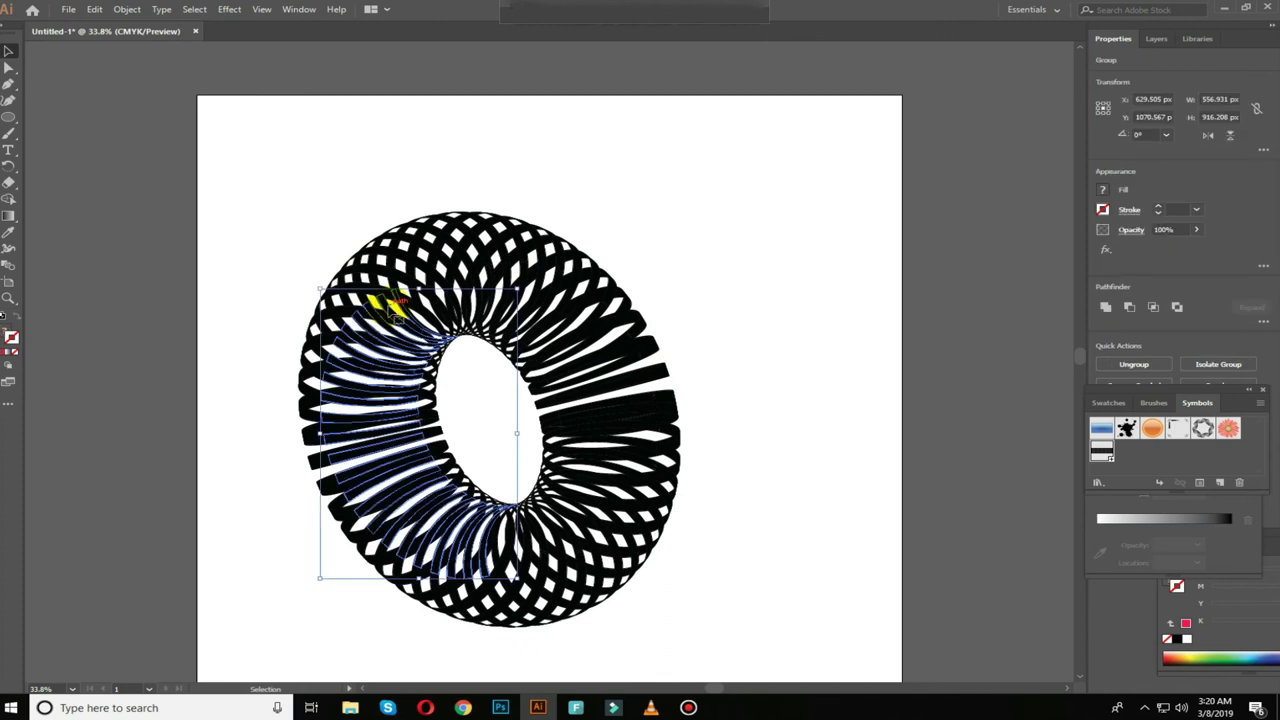
{"action": "key", "text": "Delete"}
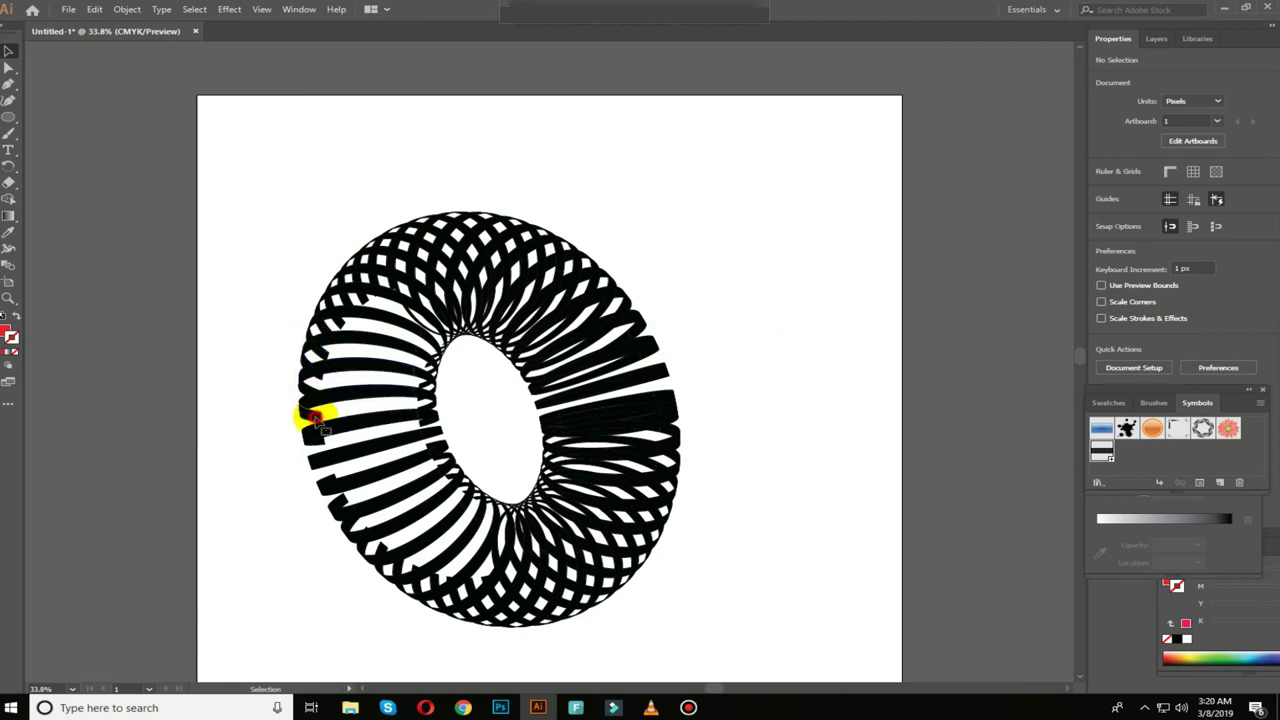
Step: Enter and exit isolation mode on the ring group to inspect its pieces
{"action": "left_click", "coordinate": [316, 420]}
{"action": "double_click", "coordinate": [316, 420]}
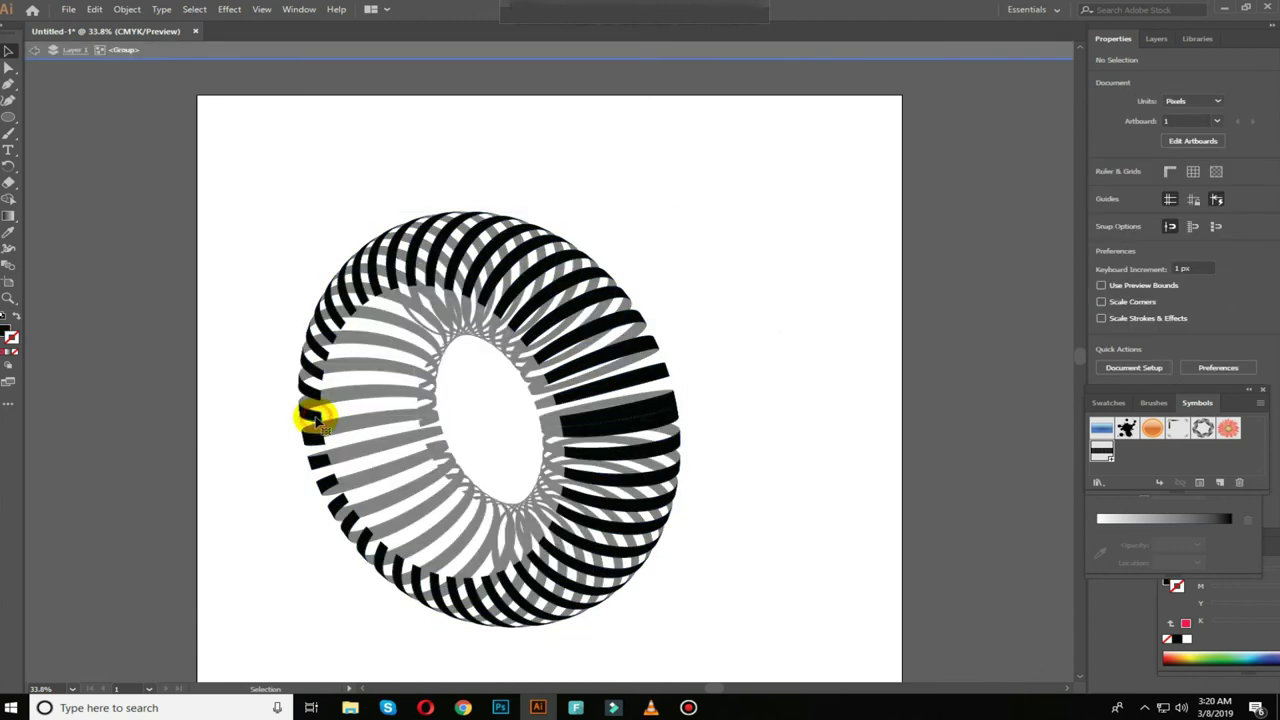
{"action": "left_click", "coordinate": [316, 420]}
{"action": "left_click", "coordinate": [731, 428]}
{"action": "double_click", "coordinate": [723, 432]}
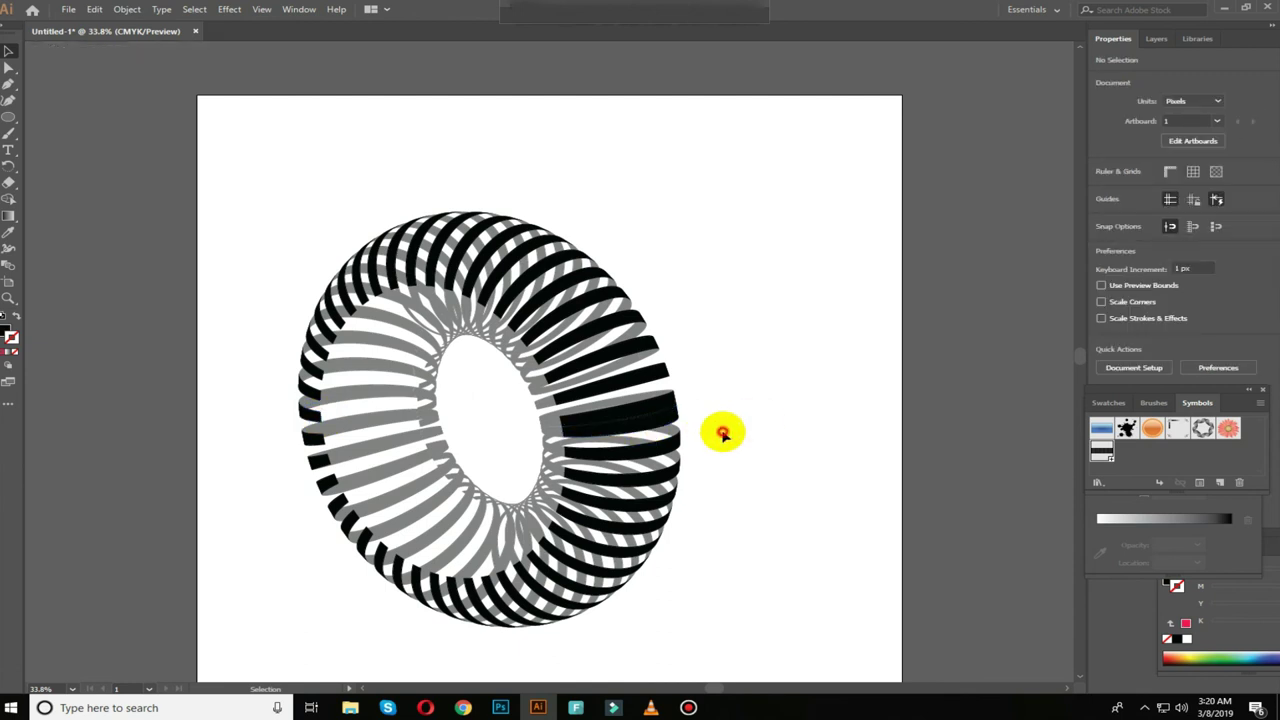
Step: Clear the inner-edge stripe group and pick a smaller stripe group at upper right
{"action": "left_click", "coordinate": [446, 459]}
{"action": "key", "text": "ctrl+shift+a"}
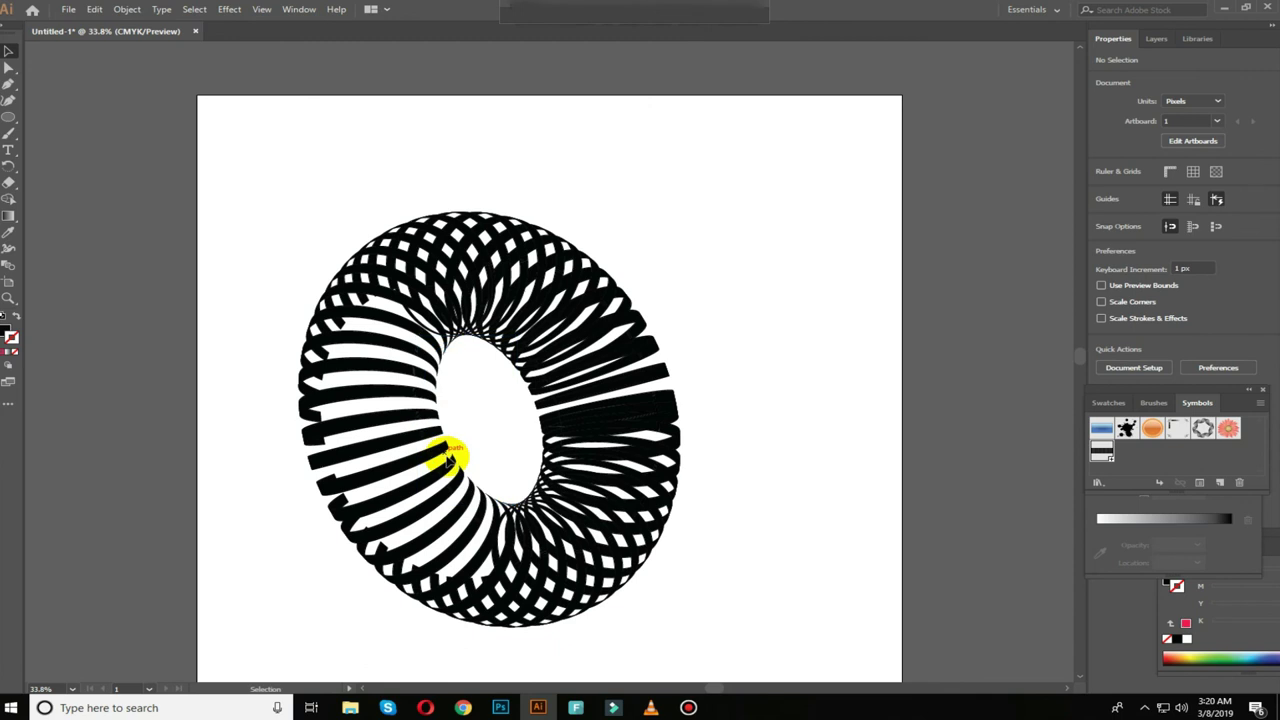
{"action": "left_click", "coordinate": [618, 328]}
{"action": "left_click", "coordinate": [610, 333]}
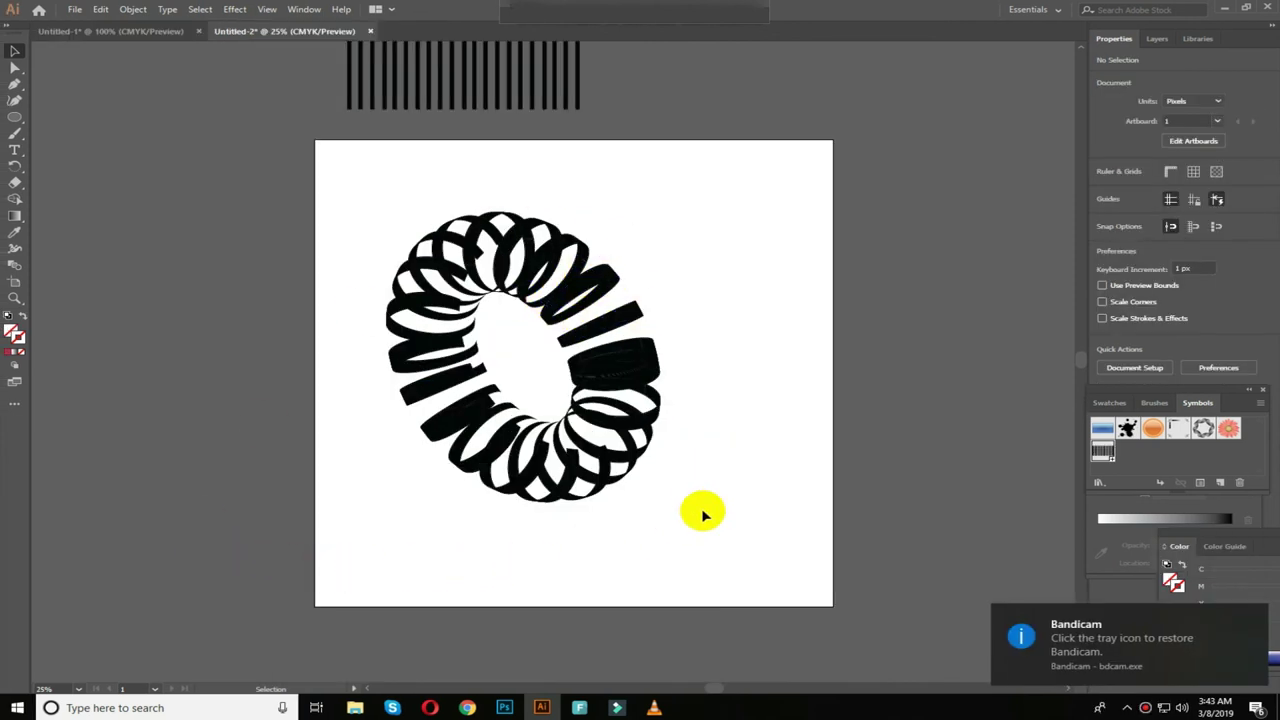
Step: Select and deselect stripe groups around the ring's top and lower right to inspect them
{"action": "left_click", "coordinate": [436, 306]}
{"action": "key", "text": "ctrl+shift+a"}
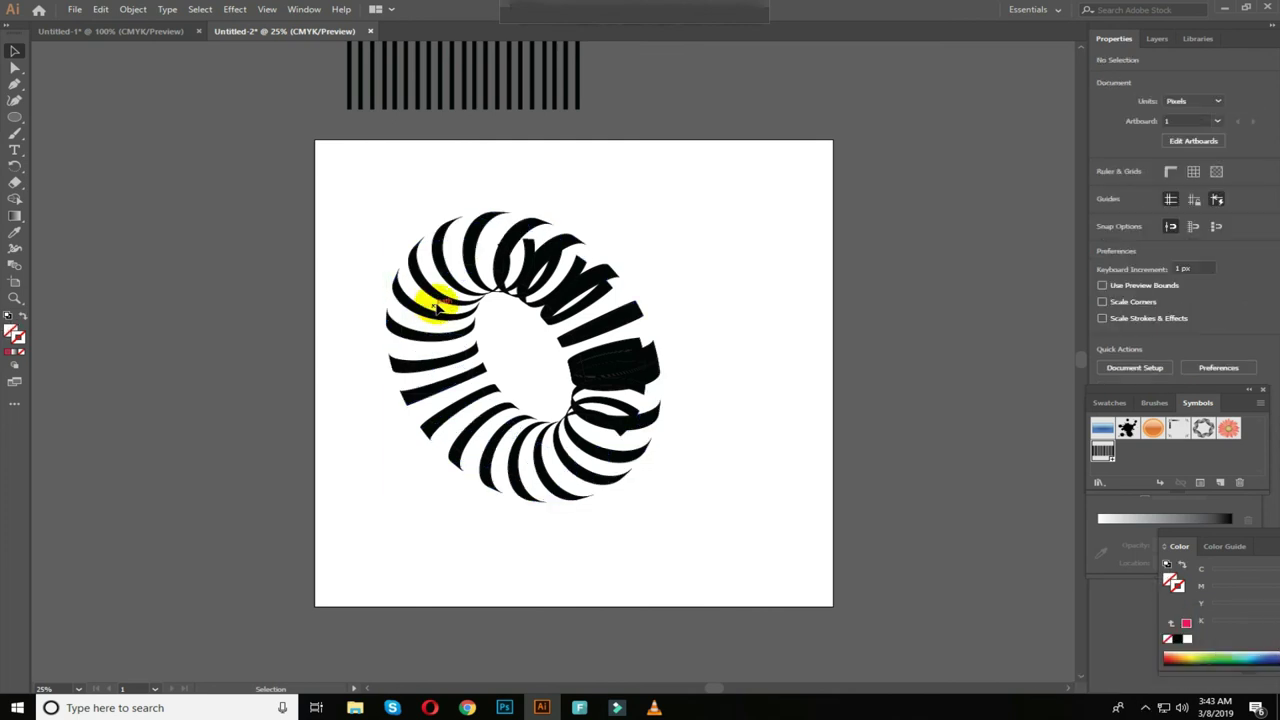
{"action": "left_click", "coordinate": [582, 273]}
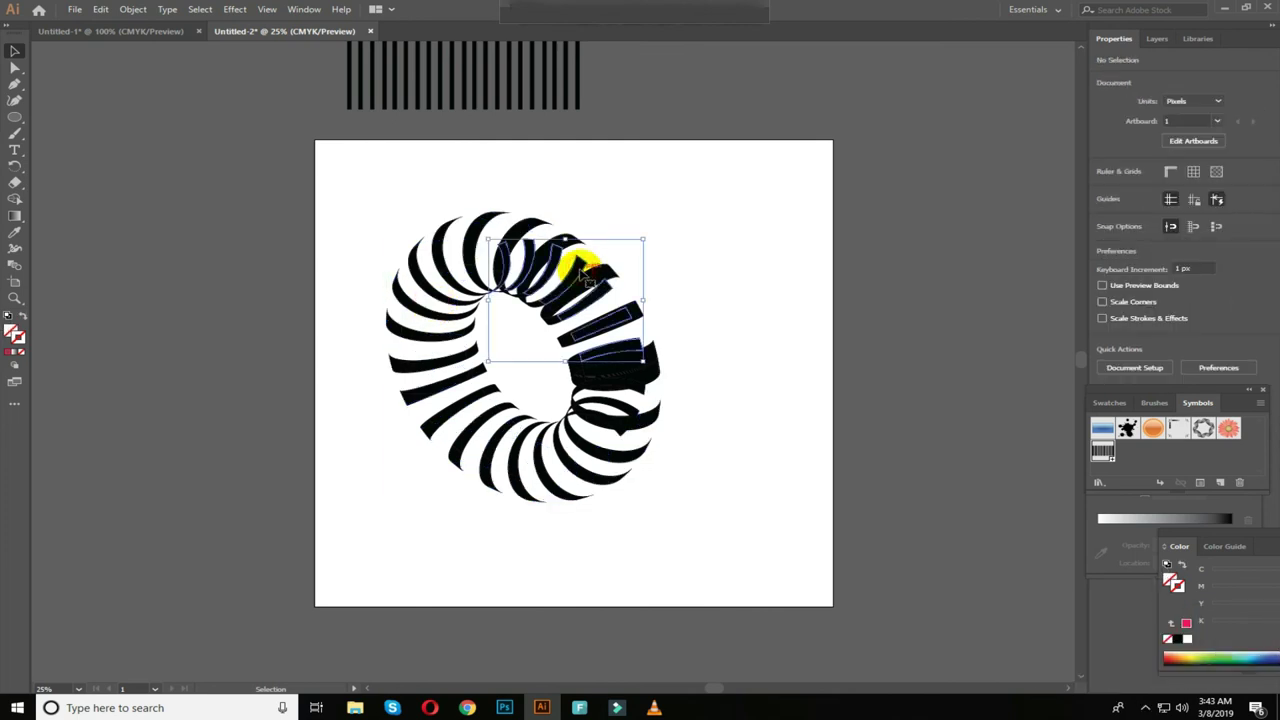
{"action": "key", "text": "ctrl+shift+a"}
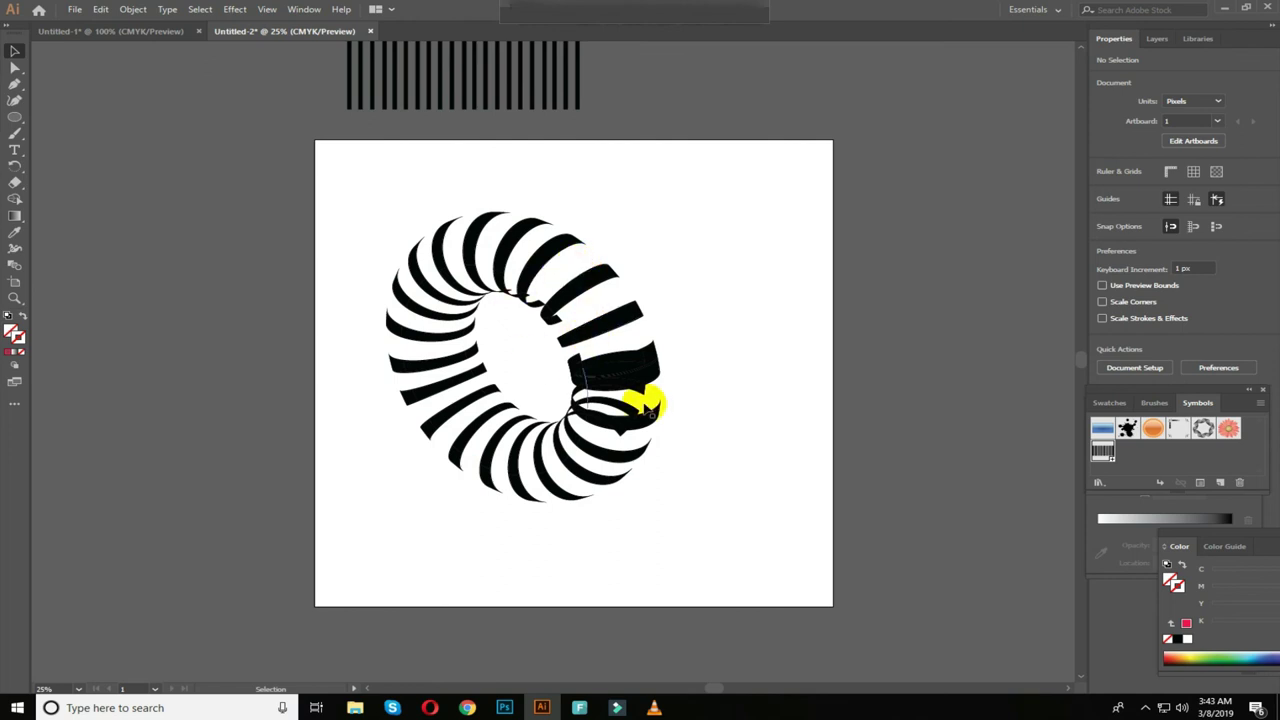
{"action": "left_click", "coordinate": [640, 393]}
{"action": "key", "text": "ctrl+shift+a"}
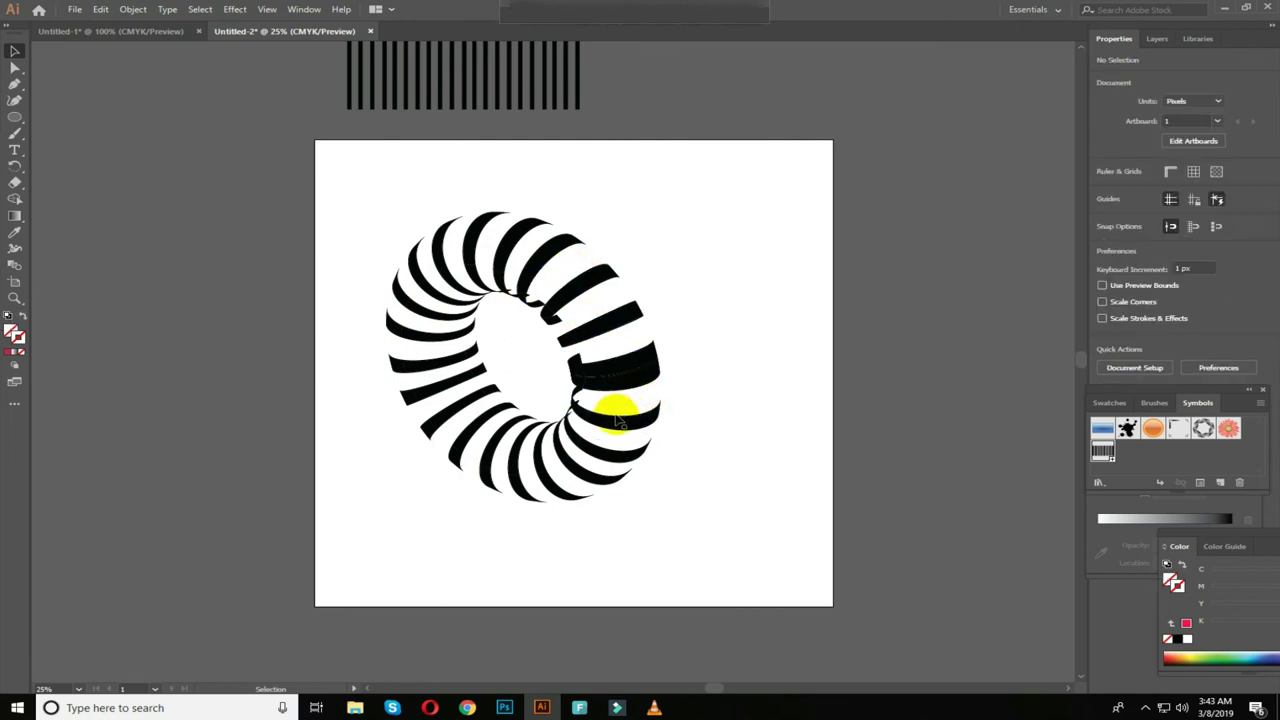
{"action": "left_click", "coordinate": [557, 318]}
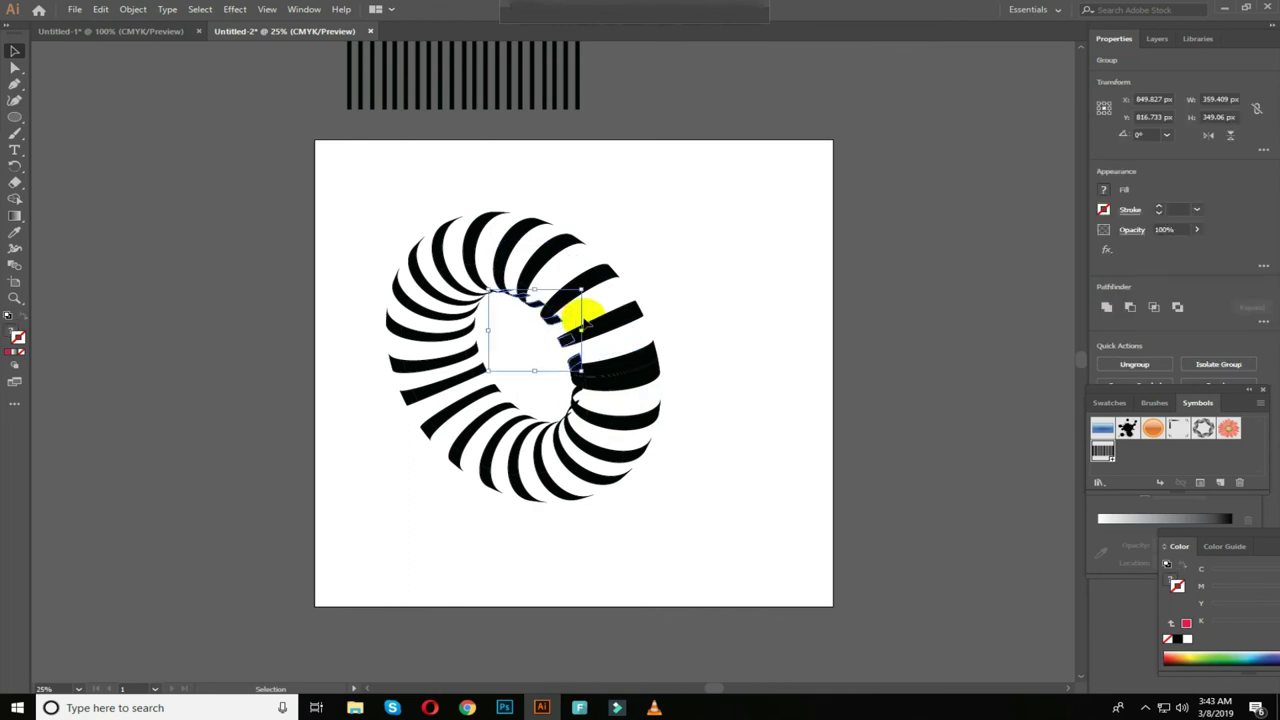
{"action": "left_click", "coordinate": [743, 323]}
Step: Zoom in and drag the stray inner fragments onto the ring's right side
{"action": "key", "text": "ctrl+plus"}
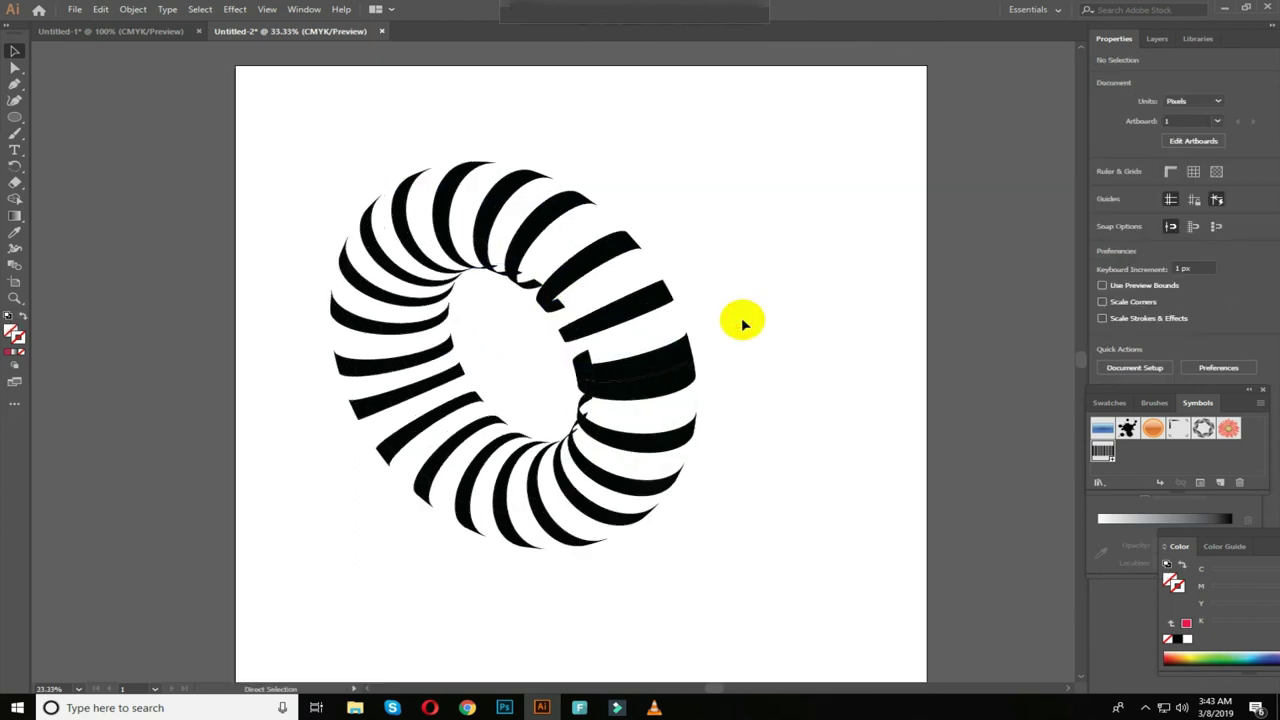
{"action": "key", "text": "k"}
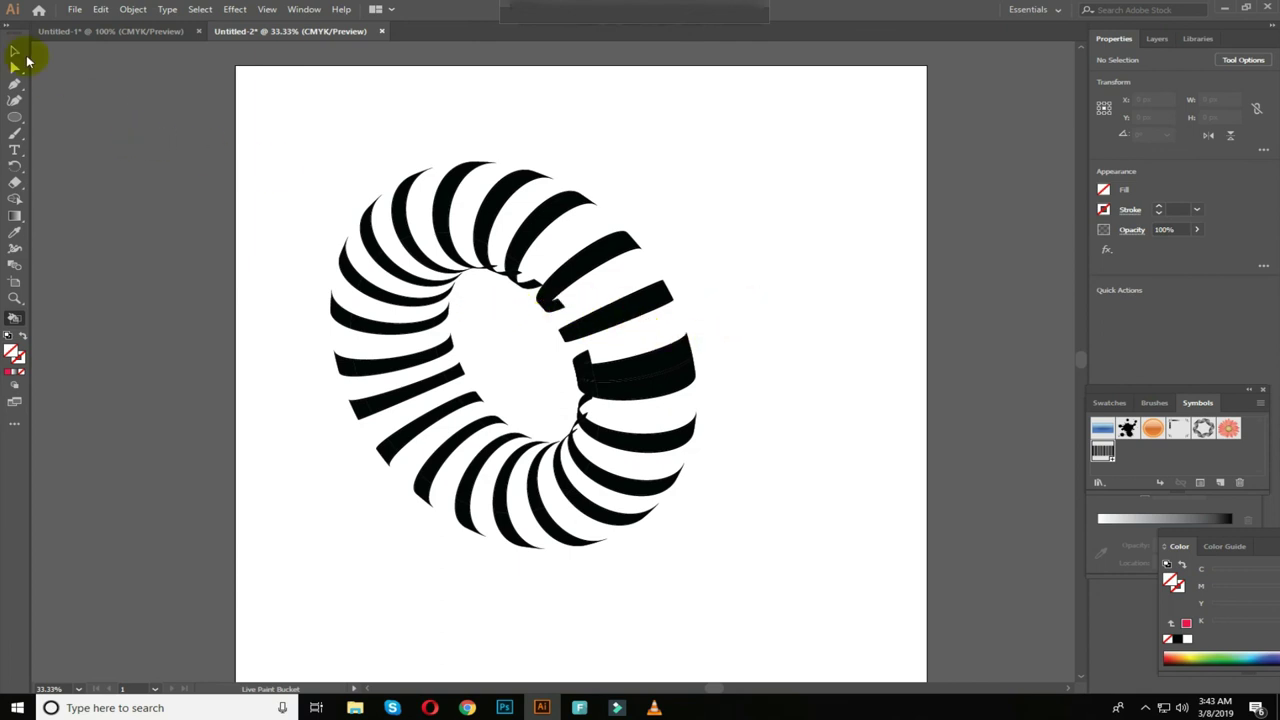
{"action": "left_click", "coordinate": [21, 55]}
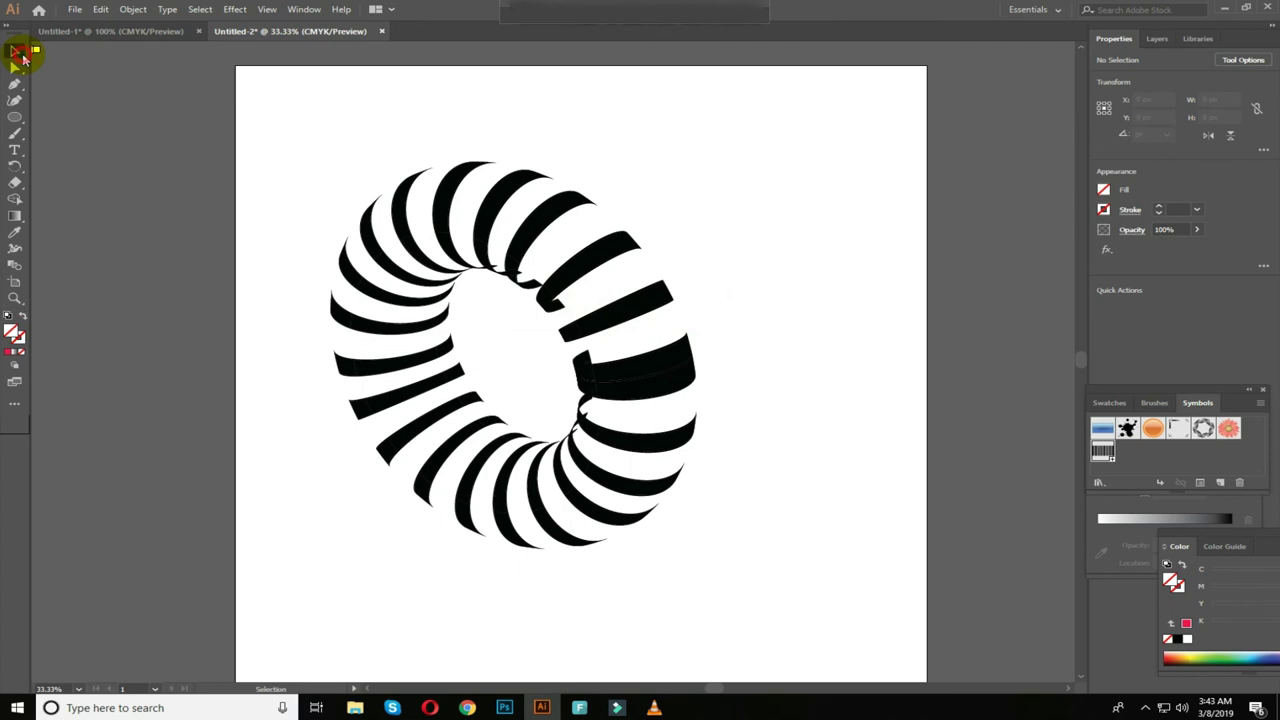
{"action": "left_click", "coordinate": [558, 306]}
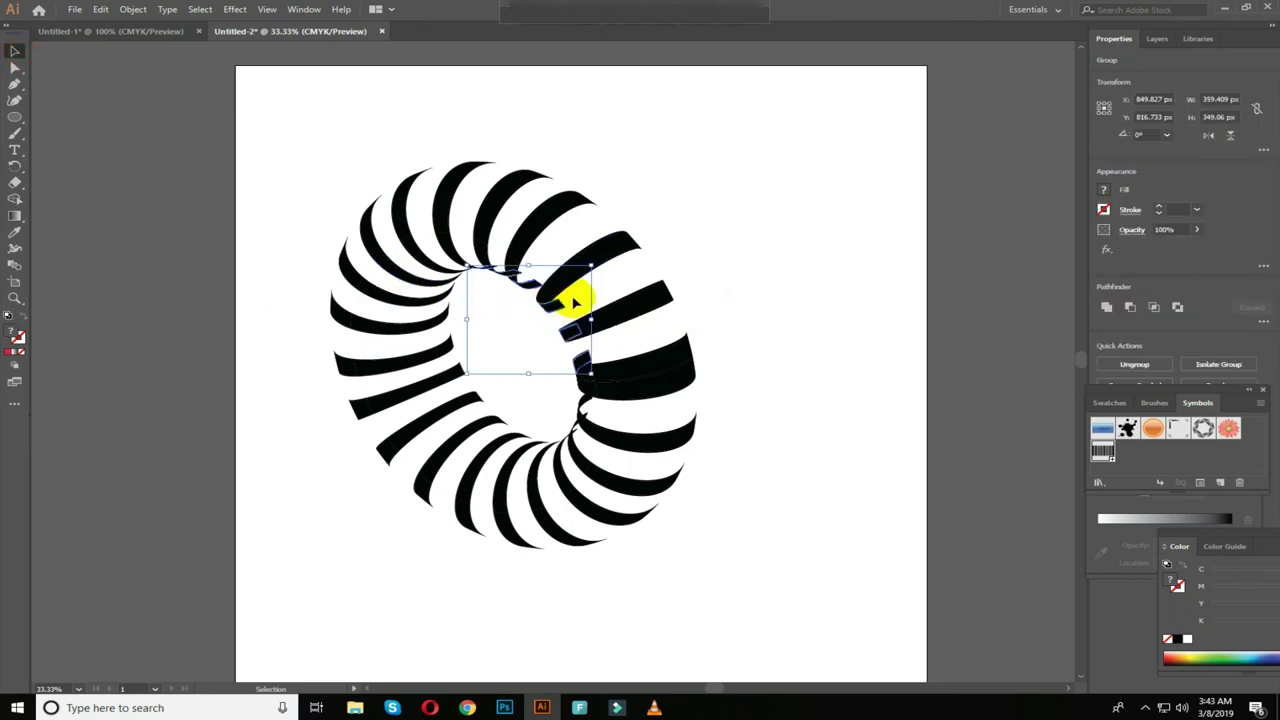
{"action": "left_click_drag", "start_coordinate": [575, 303], "coordinate": [588, 407]}
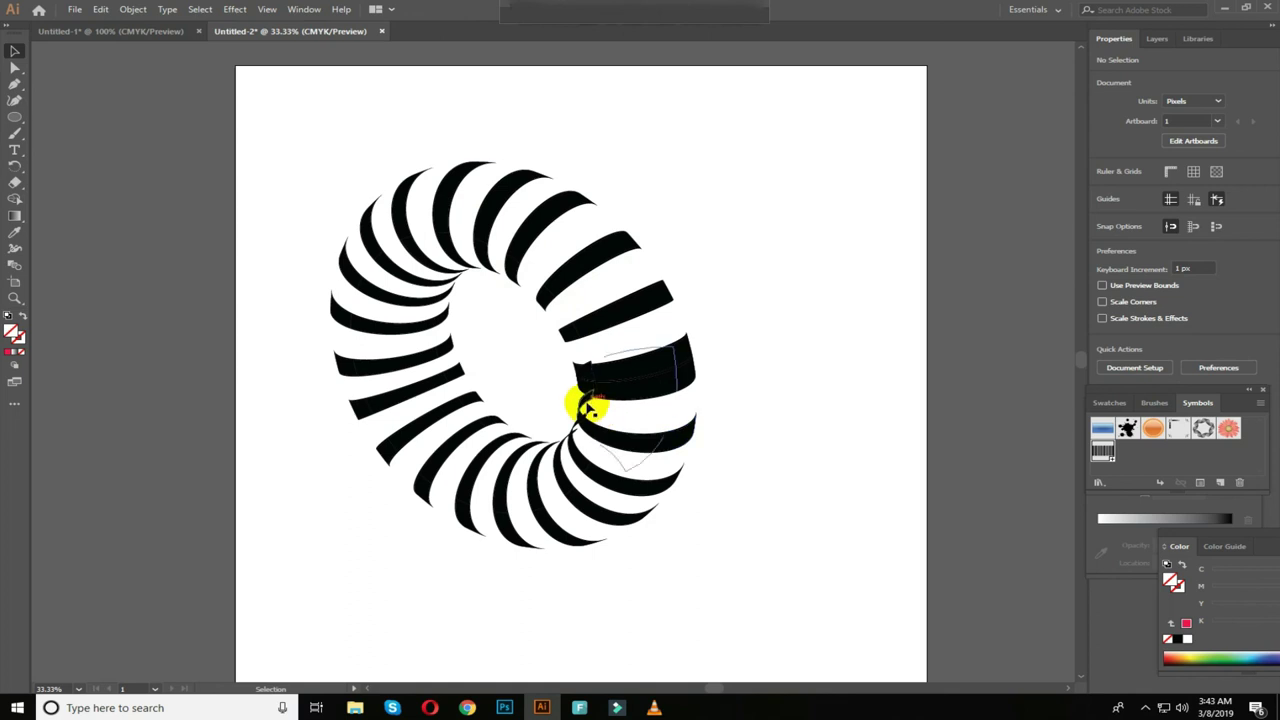
{"action": "left_click", "coordinate": [590, 410]}
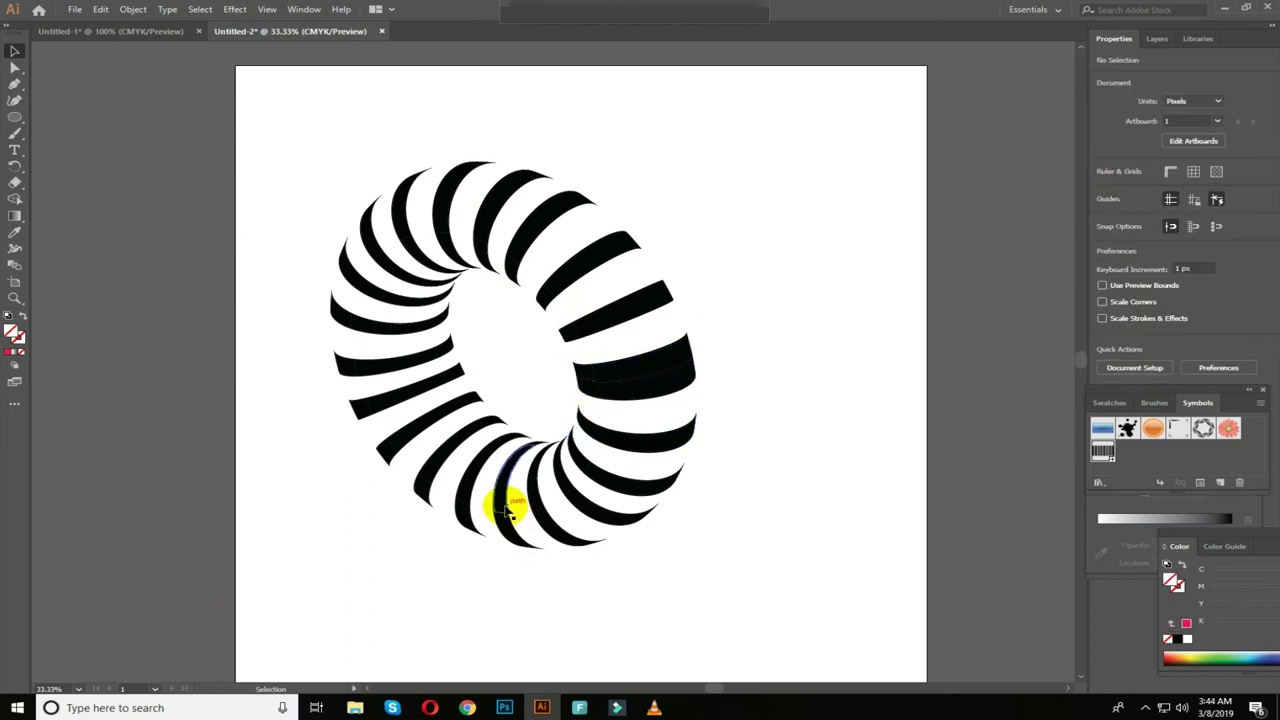
{"action": "left_click", "coordinate": [430, 707]}
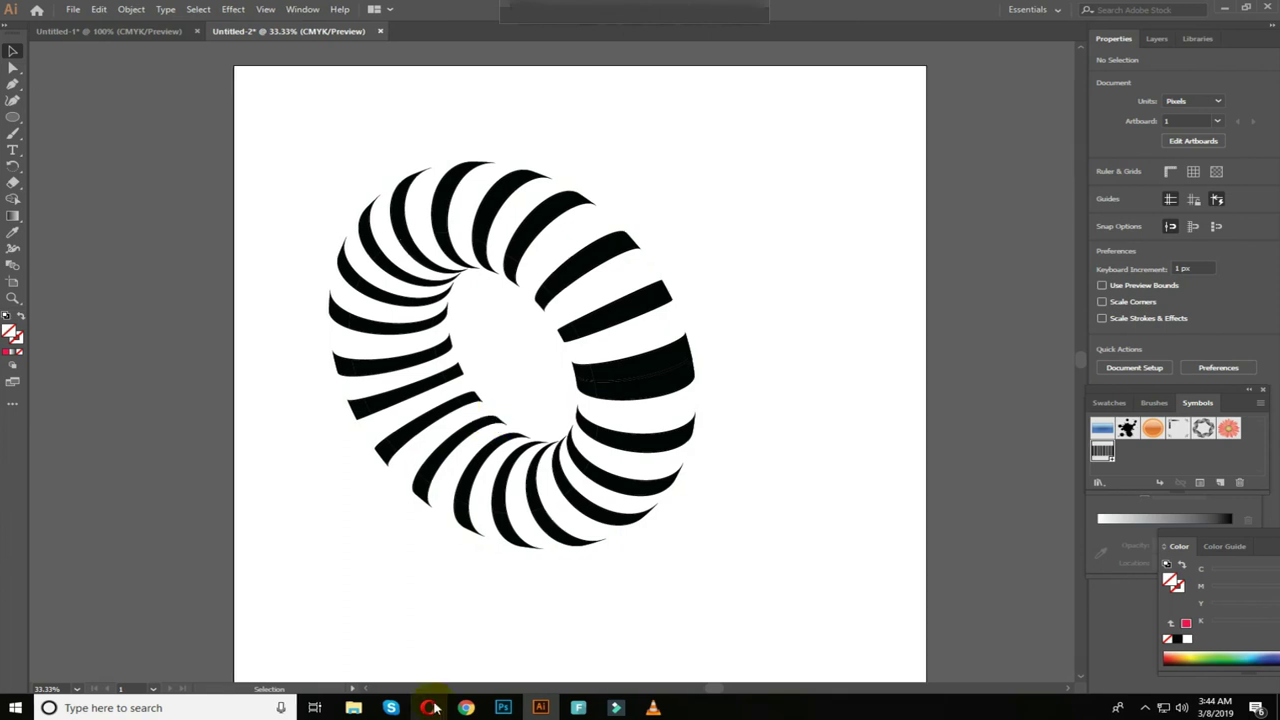